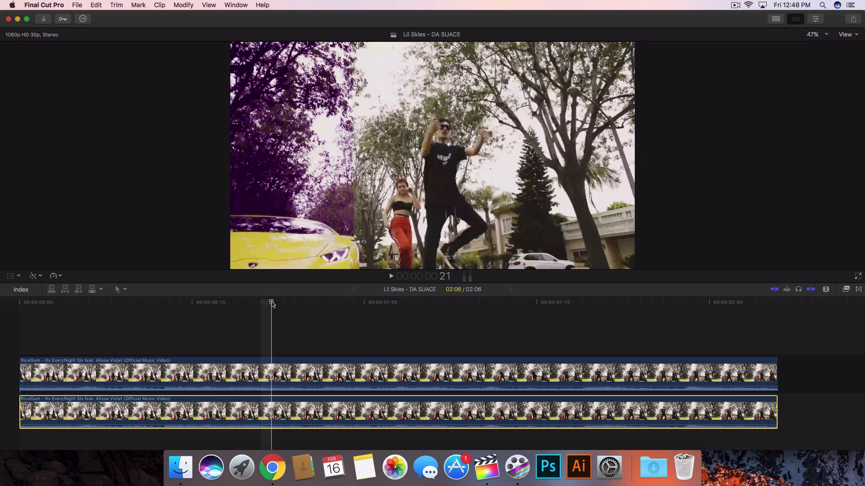
# Switch from Final Cut Pro to the 'KYLE - iSpy' YouTube video in Chrome
pyautogui.press('super+Tab')
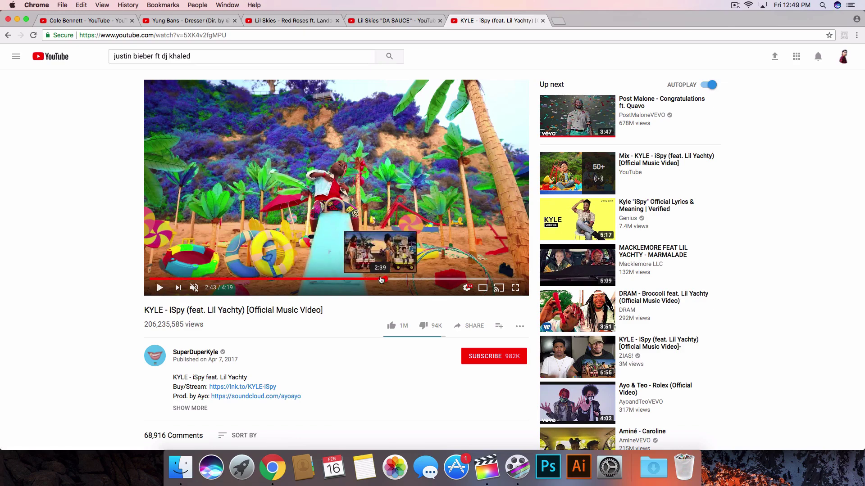
# Replay a short stretch of the KYLE video to see its purple foliage
pyautogui.click(383, 279)
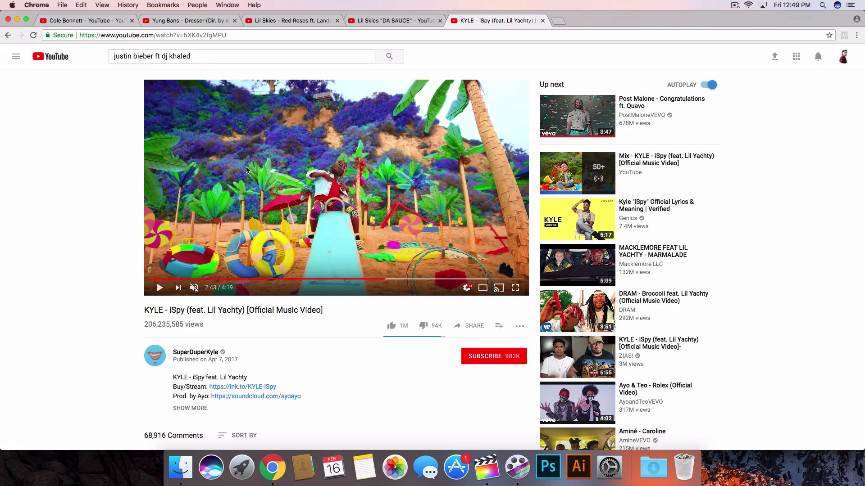
pyautogui.click(159, 288)
pyautogui.click(159, 288)
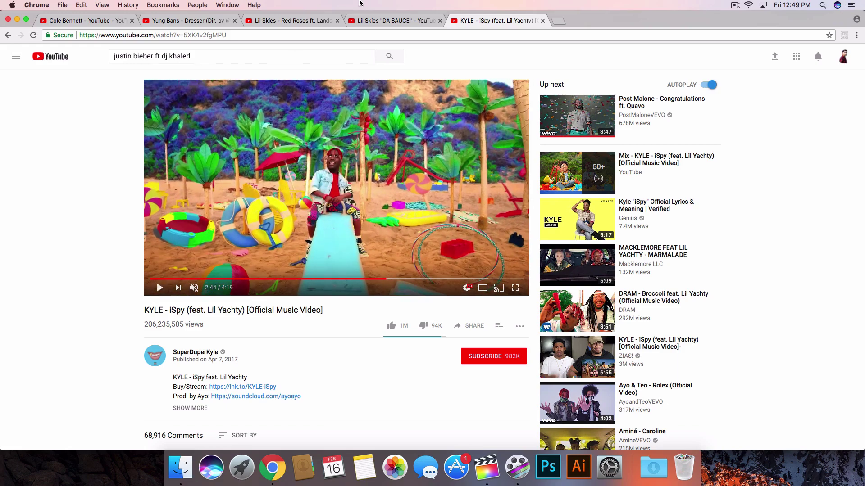
# Review the purple street shot in Lil Skies' DA SAUCE video, then return to Final Cut Pro
pyautogui.click(379, 21)
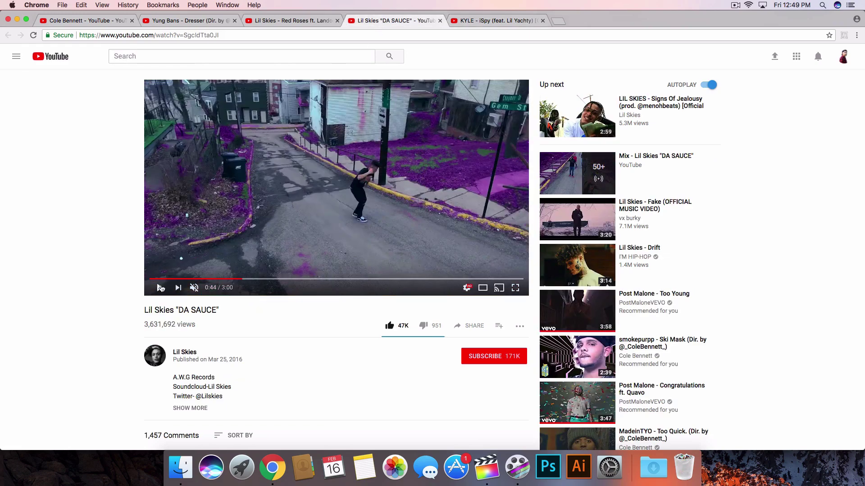
pyautogui.click(159, 288)
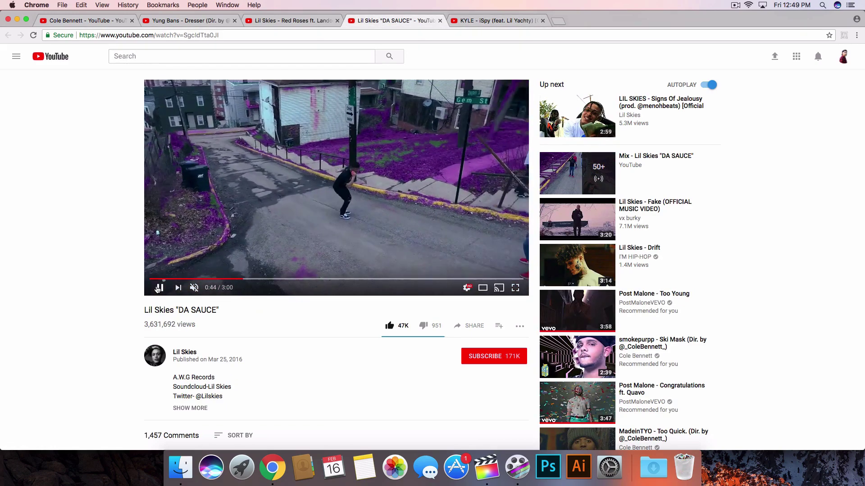
pyautogui.click(159, 289)
pyautogui.click(242, 280)
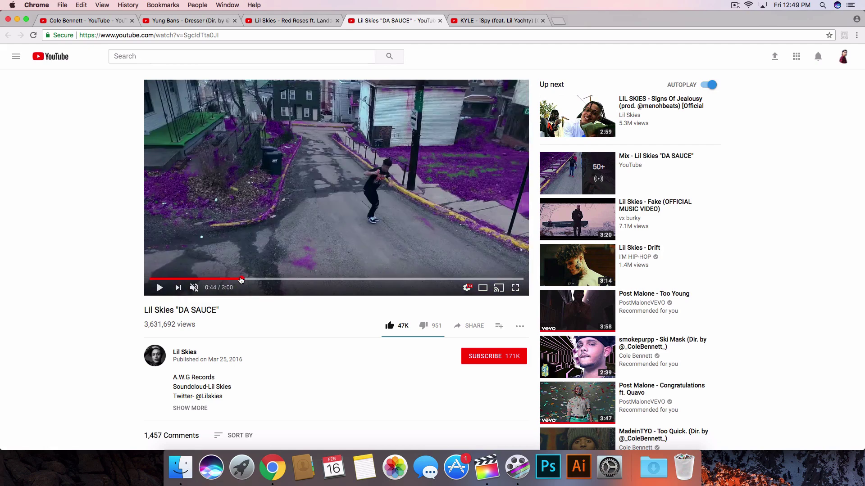
pyautogui.click(159, 289)
pyautogui.click(178, 213)
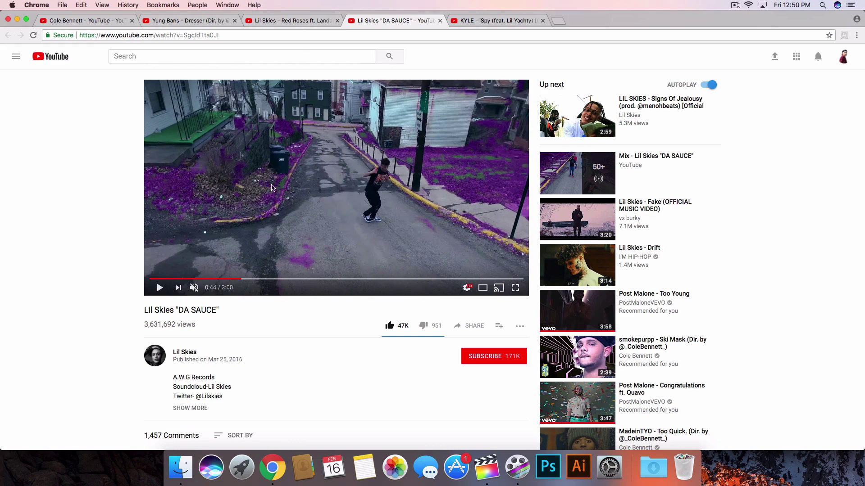
pyautogui.click(495, 468)
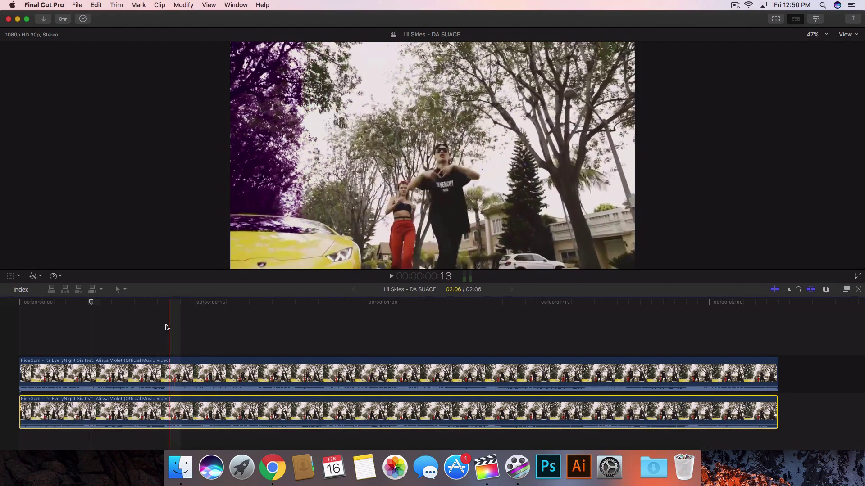
# Scrub through the finished purple-tree effect and play it full screen
pyautogui.moveTo(147, 303); pyautogui.dragTo(229, 304)
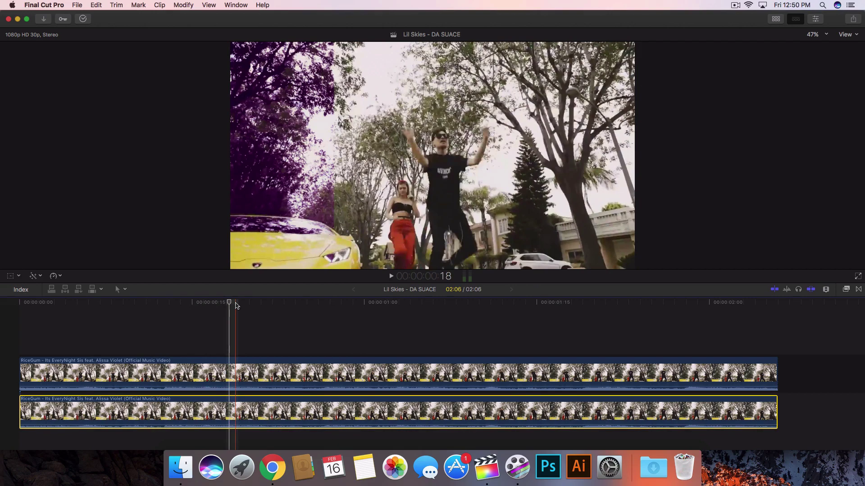
pyautogui.moveTo(428, 303); pyautogui.dragTo(16, 318)
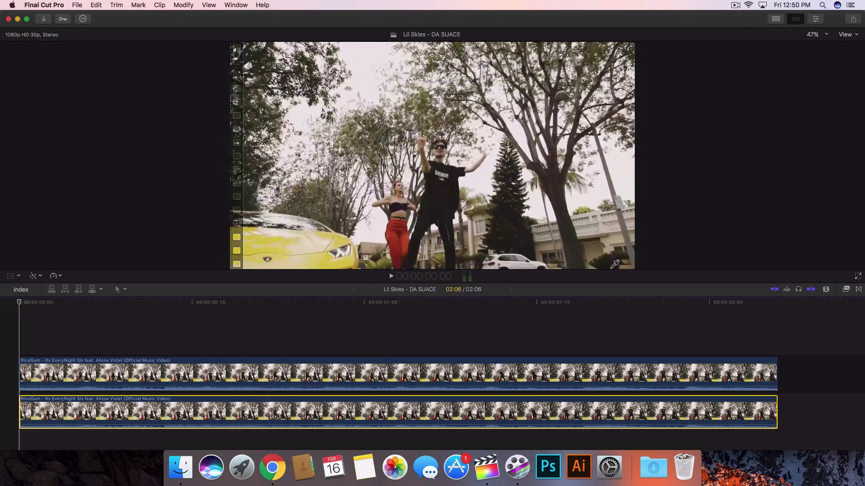
pyautogui.click(858, 276)
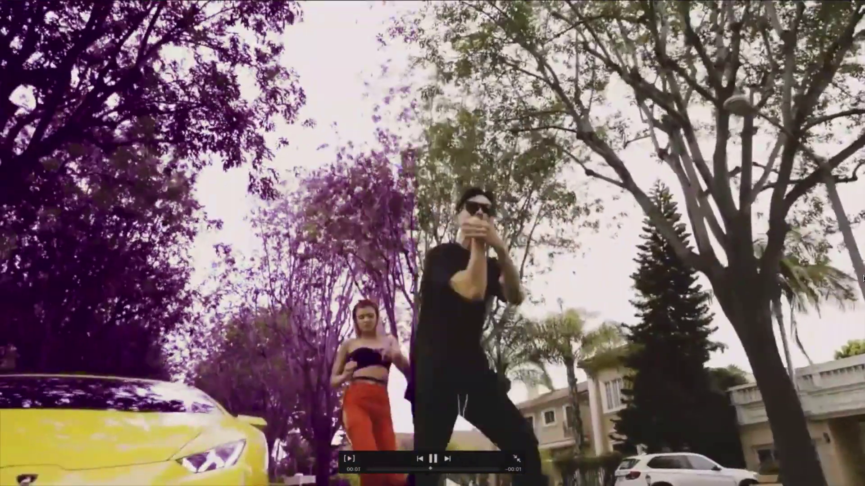
pyautogui.press('Escape')
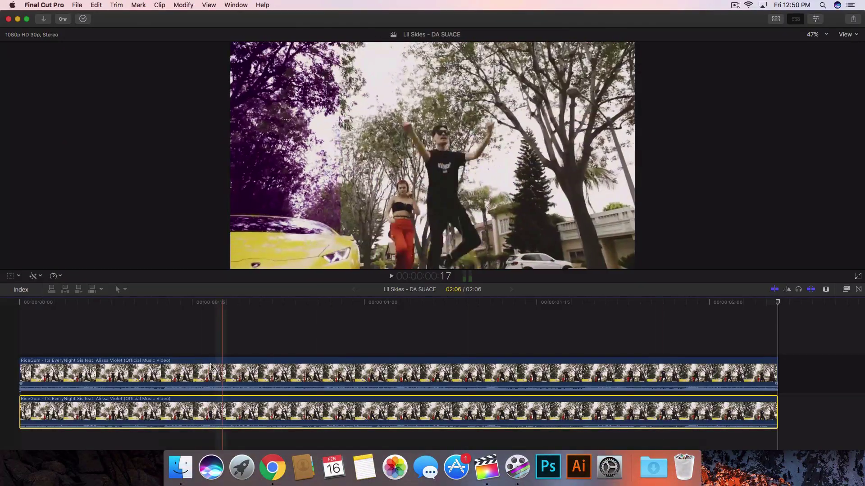
# Replay the project from the start and delete the Color Correction 1 effect
pyautogui.click(20, 309)
pyautogui.press('space')
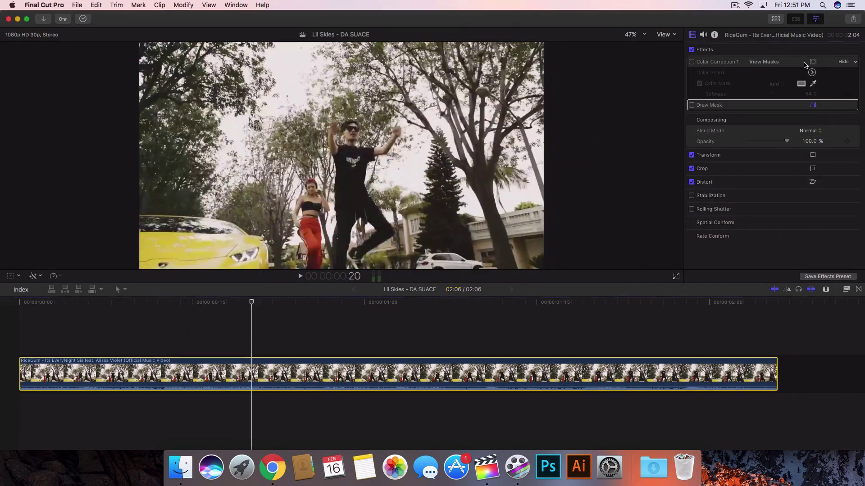
pyautogui.click(798, 64)
pyautogui.press('Delete')
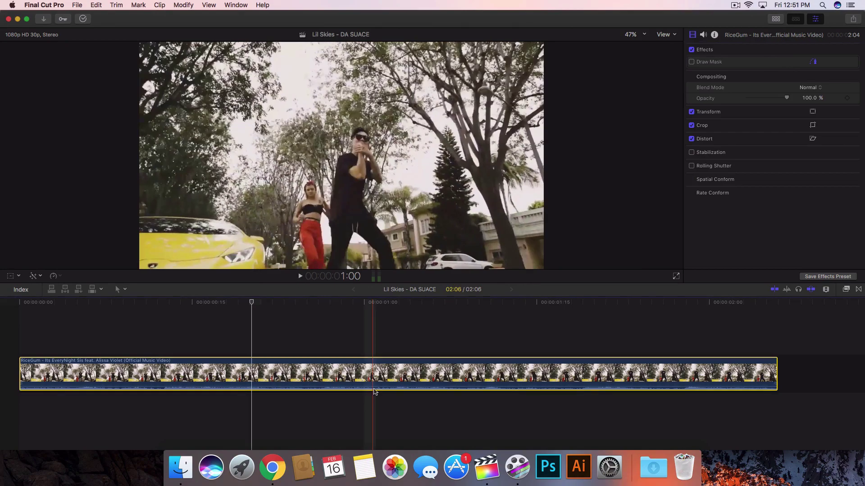
pyautogui.moveTo(265, 303); pyautogui.dragTo(291, 304)
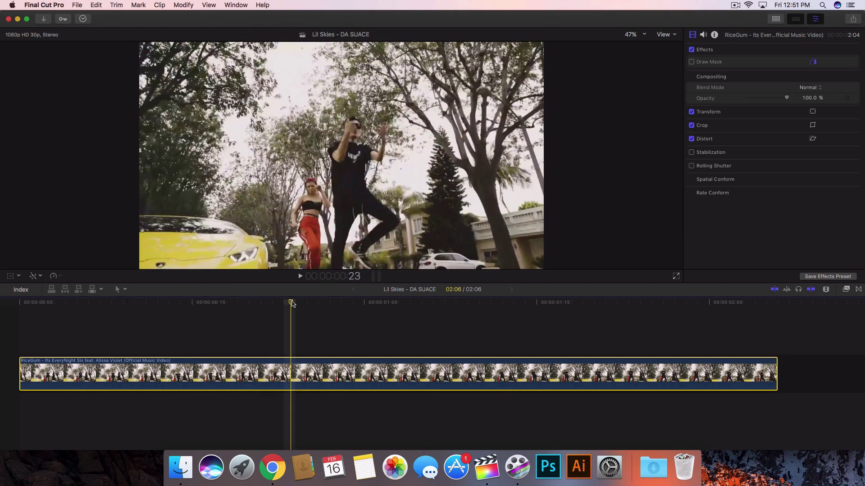
pyautogui.moveTo(289, 306); pyautogui.dragTo(229, 311)
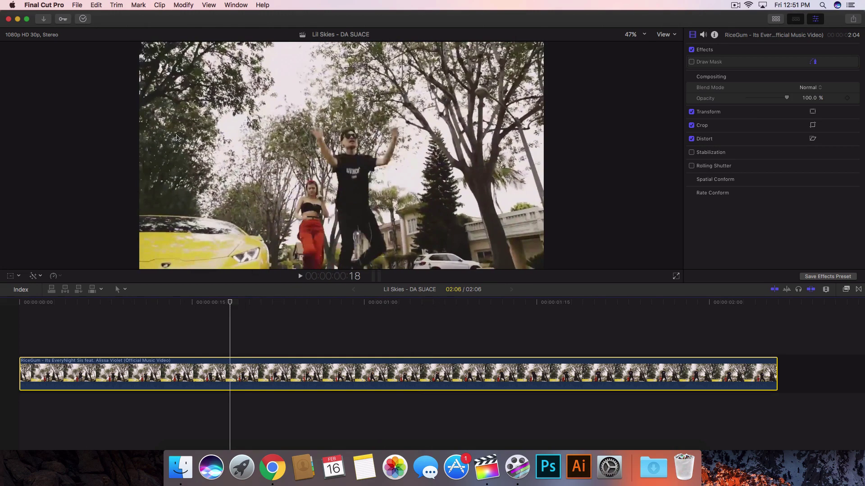
pyautogui.moveTo(266, 302); pyautogui.dragTo(100, 302)
# Drag Color Correction from the Effects browser's Color category onto the RiceGum clip
pyautogui.click(845, 291)
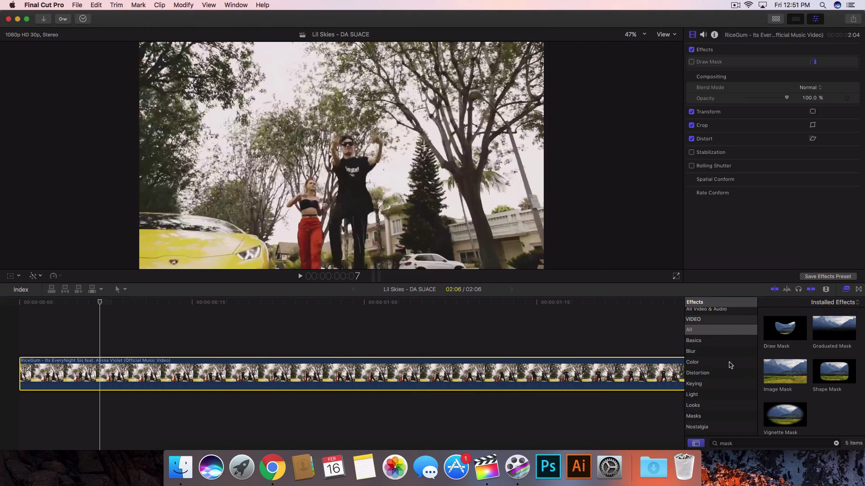
pyautogui.click(701, 363)
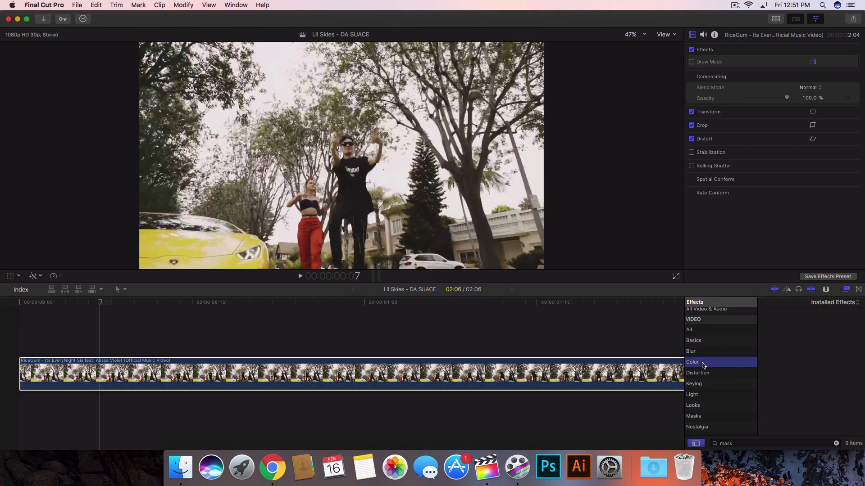
pyautogui.click(836, 443)
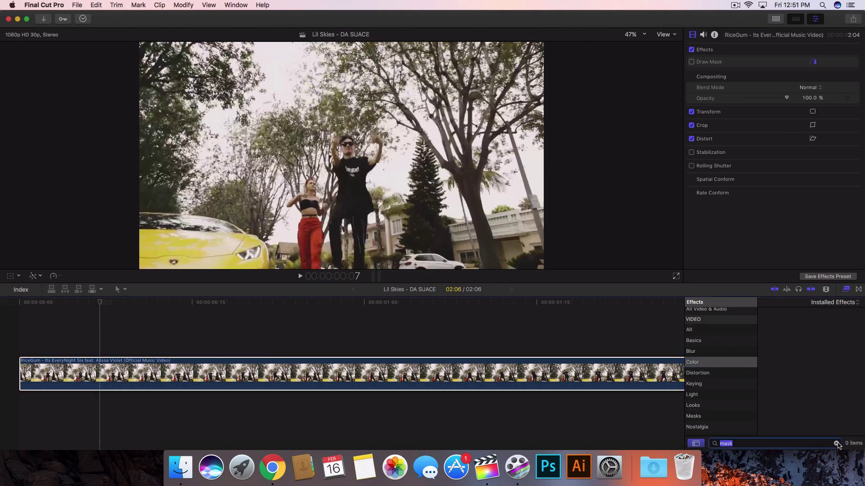
pyautogui.moveTo(776, 339); pyautogui.dragTo(631, 374)
pyautogui.click(845, 289)
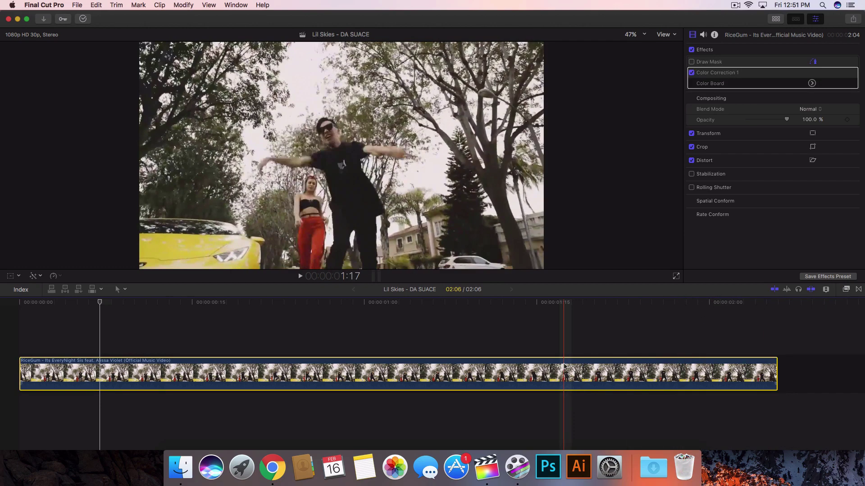
# At frame 28, add a Color Mask to Color Correction 1 through its mask menu
pyautogui.click(344, 342)
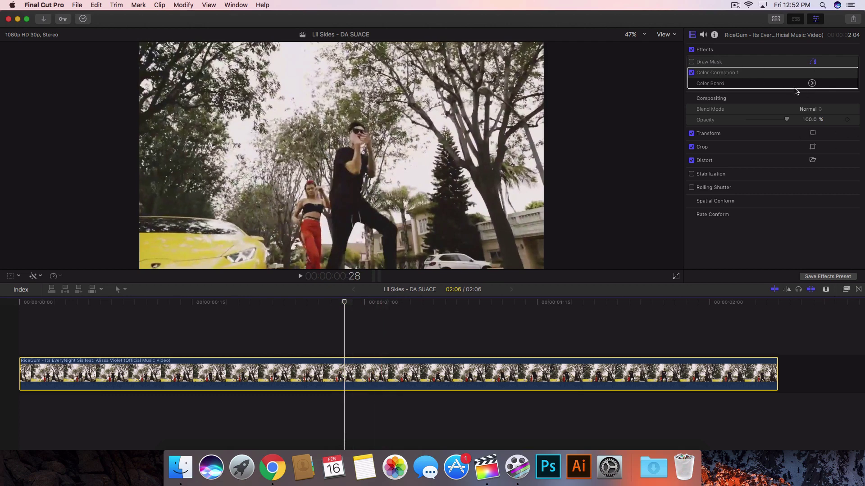
pyautogui.click(856, 75)
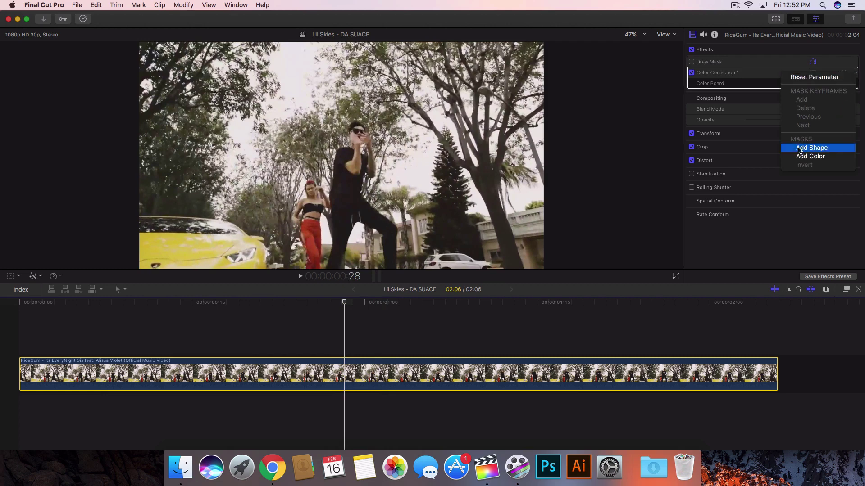
pyautogui.click(823, 157)
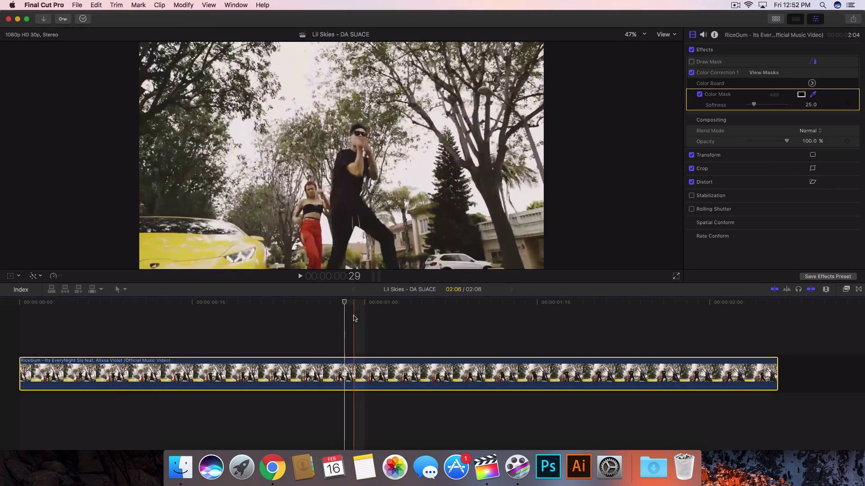
# At the 1:00 mark, sample the tree foliage colour for the Color Mask
pyautogui.moveTo(345, 303); pyautogui.dragTo(541, 312)
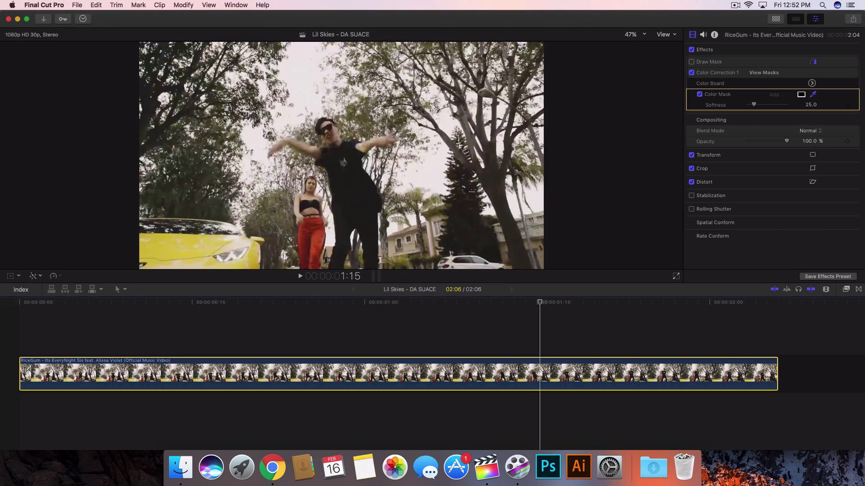
pyautogui.moveTo(214, 129)
pyautogui.mouseDown()
pyautogui.moveTo(236, 150)
pyautogui.moveTo(215, 131)
pyautogui.mouseUp()
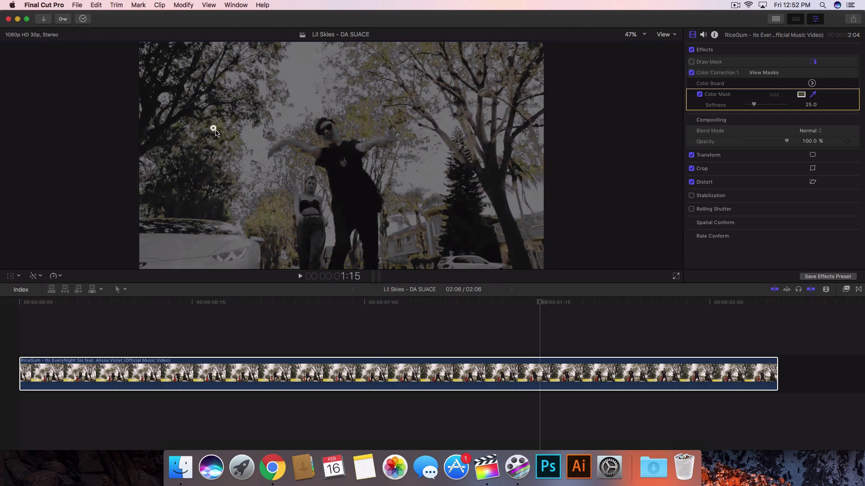
pyautogui.moveTo(216, 132); pyautogui.dragTo(213, 130)
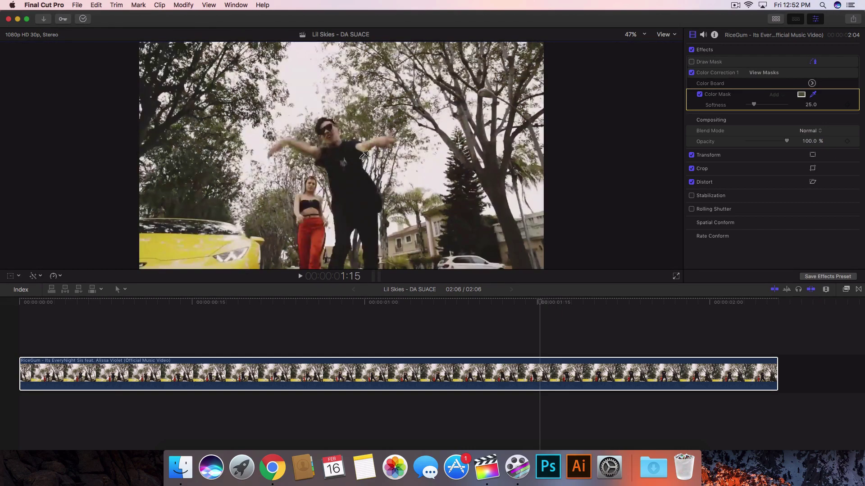
pyautogui.click(394, 305)
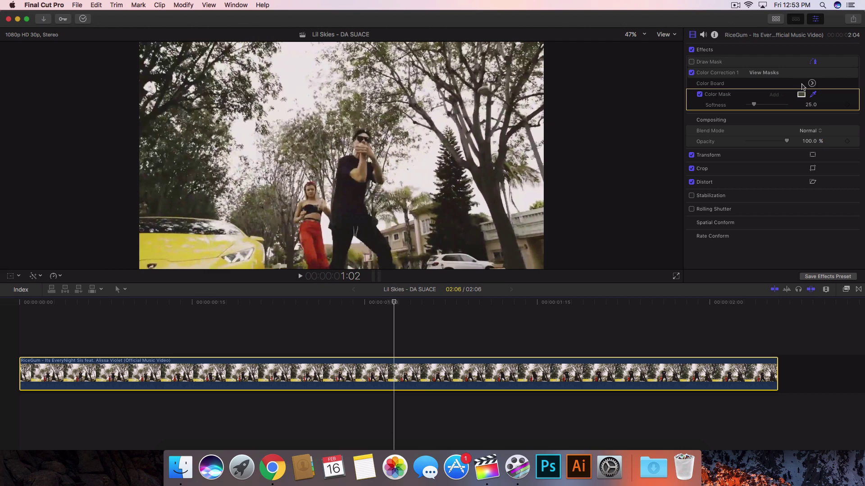
# In the Color Board's Color pane, keep Global neutral and push Shadows to 268° at 50%
pyautogui.click(812, 84)
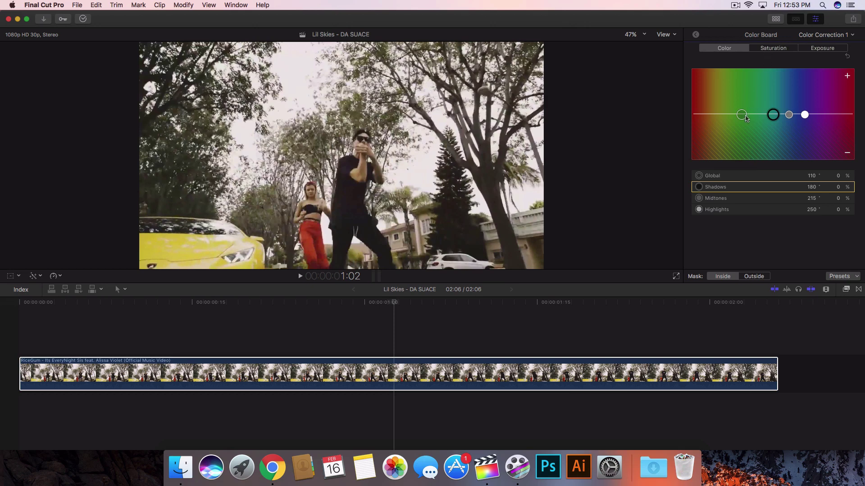
pyautogui.moveTo(742, 115)
pyautogui.mouseDown()
pyautogui.moveTo(744, 107)
pyautogui.moveTo(736, 118)
pyautogui.moveTo(753, 122)
pyautogui.moveTo(745, 113)
pyautogui.moveTo(743, 133)
pyautogui.moveTo(744, 111)
pyautogui.moveTo(742, 129)
pyautogui.mouseUp()
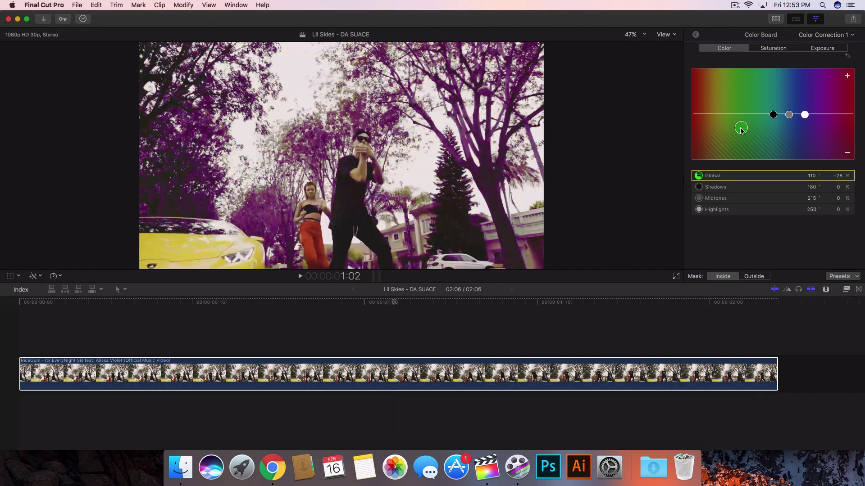
pyautogui.press('Delete')
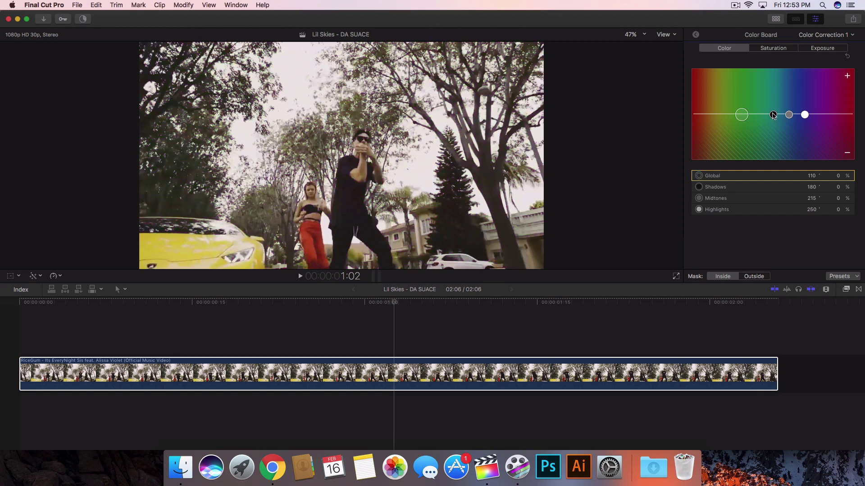
pyautogui.moveTo(773, 116)
pyautogui.mouseDown()
pyautogui.moveTo(774, 107)
pyautogui.moveTo(772, 126)
pyautogui.moveTo(774, 103)
pyautogui.moveTo(820, 95)
pyautogui.moveTo(760, 114)
pyautogui.mouseUp()
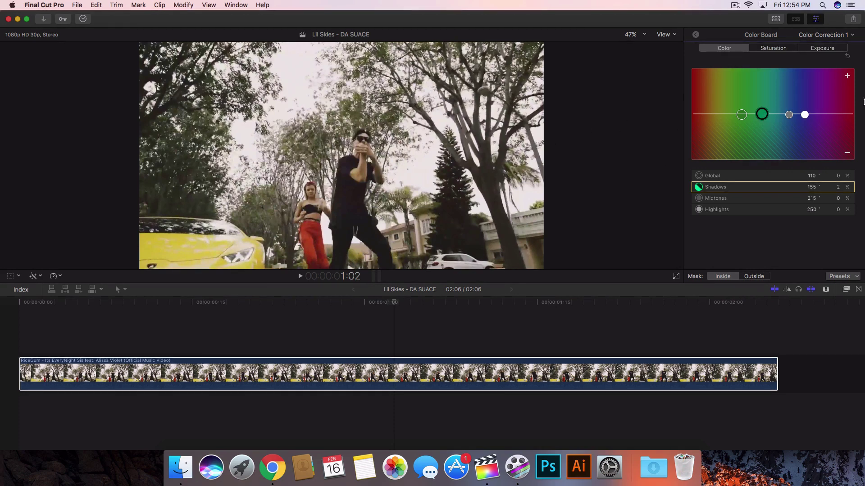
pyautogui.moveTo(761, 115); pyautogui.dragTo(731, 126)
pyautogui.press('Delete')
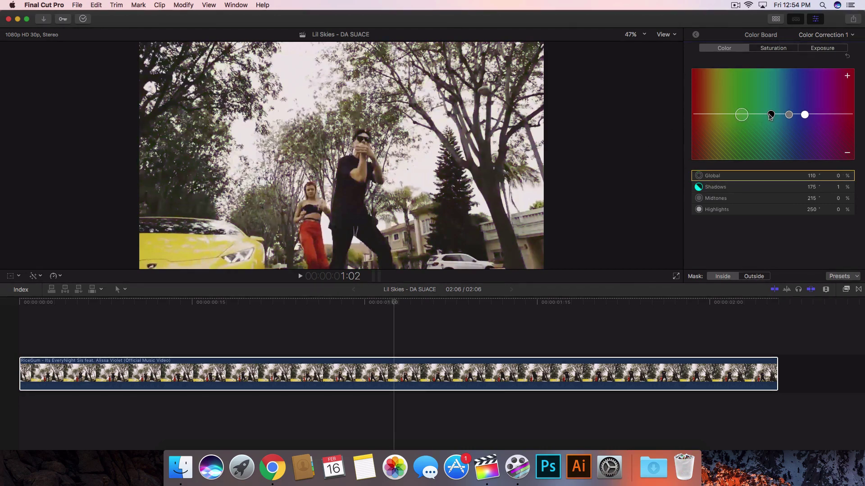
pyautogui.moveTo(771, 115); pyautogui.dragTo(813, 94)
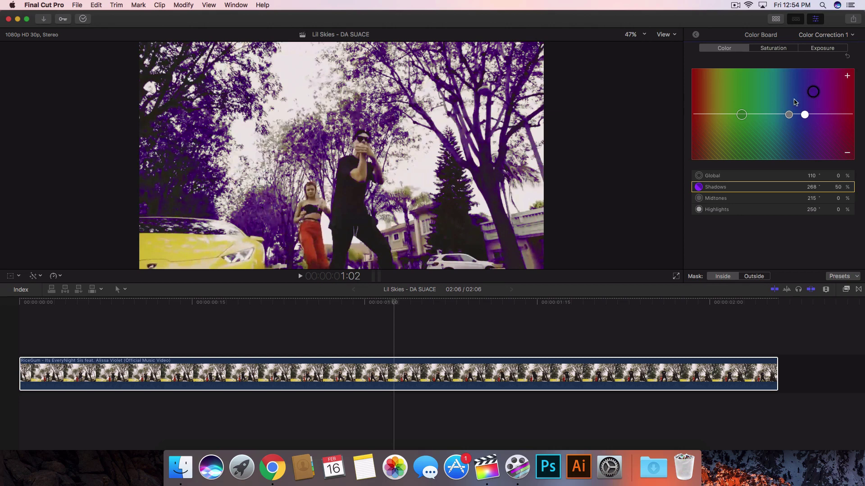
# Tint the foliage Midtones to 219°/11% and Highlights to 266°/8%
pyautogui.click(789, 116)
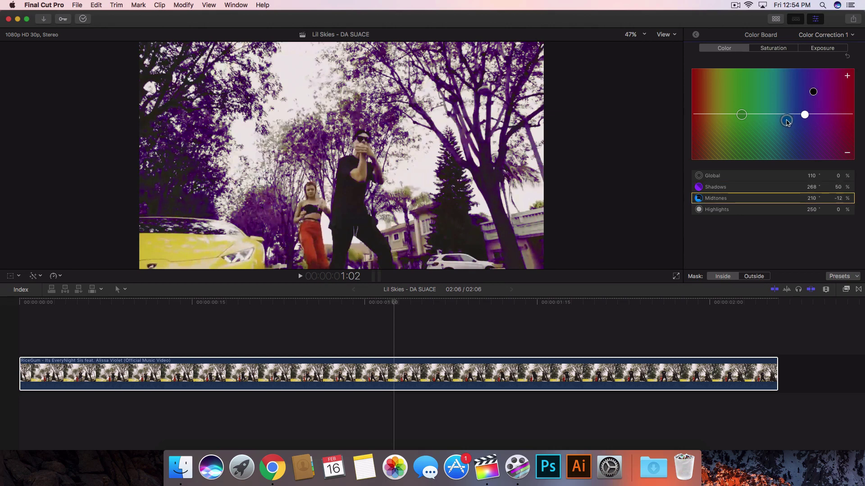
pyautogui.moveTo(783, 126); pyautogui.dragTo(793, 113)
pyautogui.moveTo(804, 115); pyautogui.dragTo(805, 117)
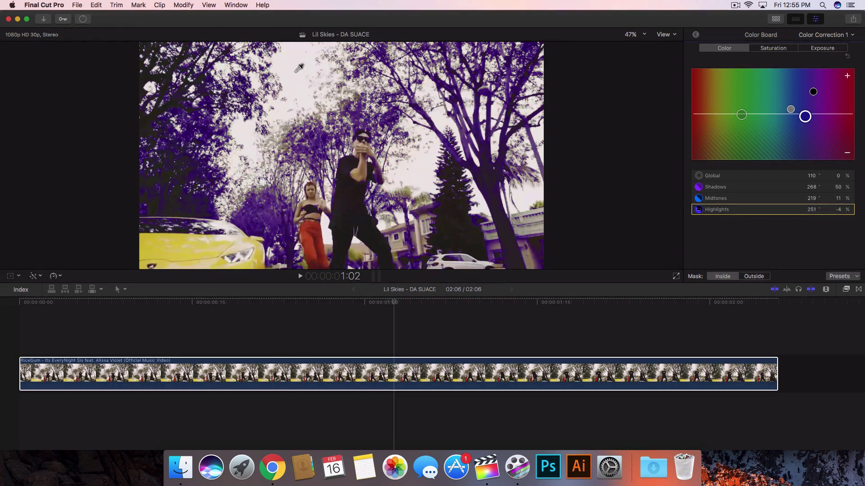
pyautogui.moveTo(805, 116)
pyautogui.mouseDown()
pyautogui.moveTo(807, 124)
pyautogui.moveTo(806, 110)
pyautogui.moveTo(814, 113)
pyautogui.mouseUp()
pyautogui.click(773, 48)
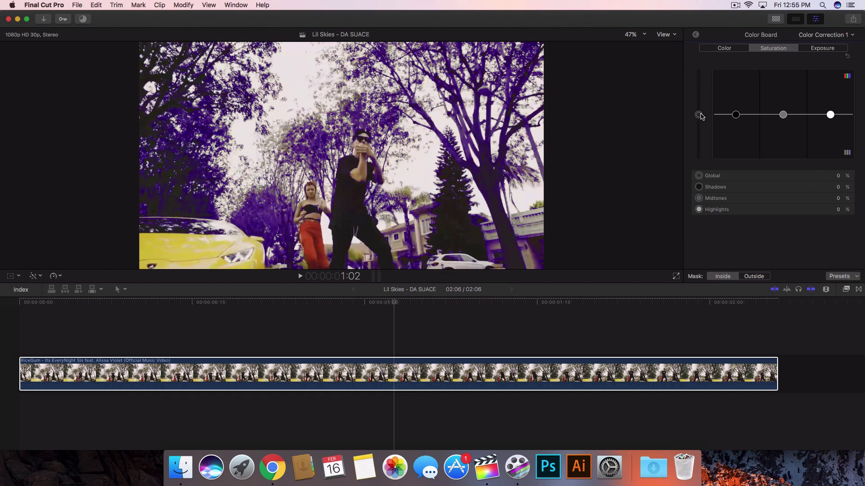
# Try the Saturation pucks and leave the masked trees' saturation at 0%
pyautogui.click(721, 51)
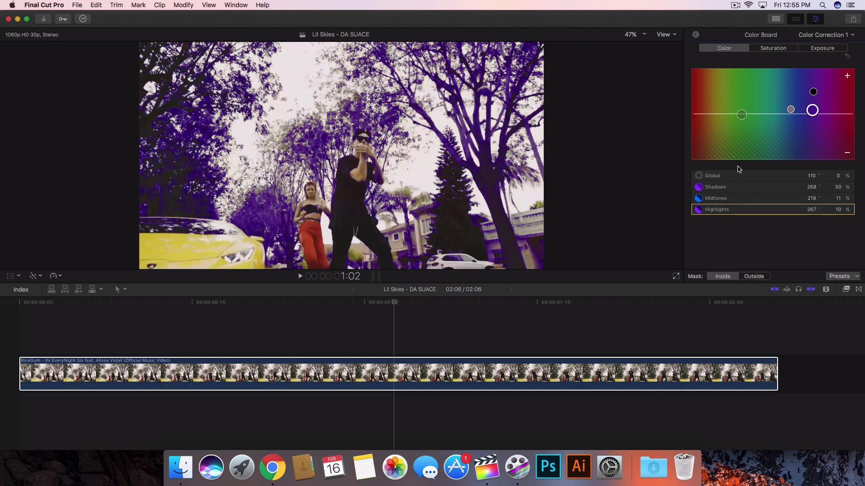
pyautogui.click(767, 49)
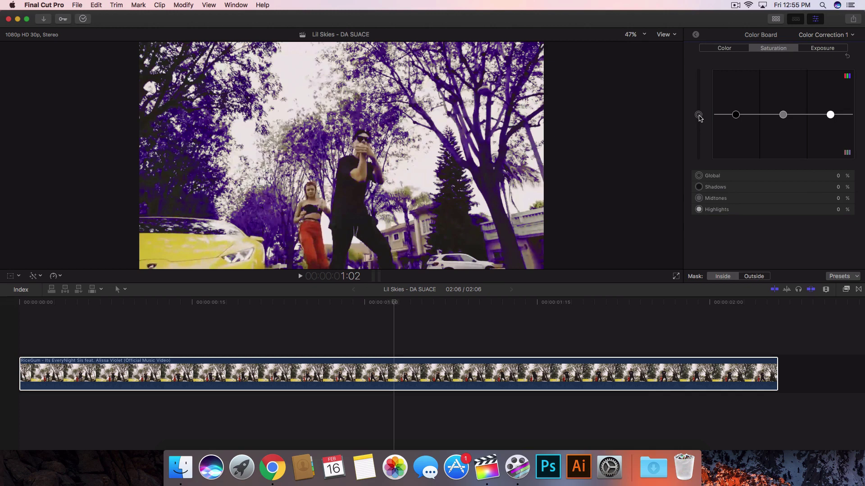
pyautogui.moveTo(699, 115); pyautogui.dragTo(694, 170)
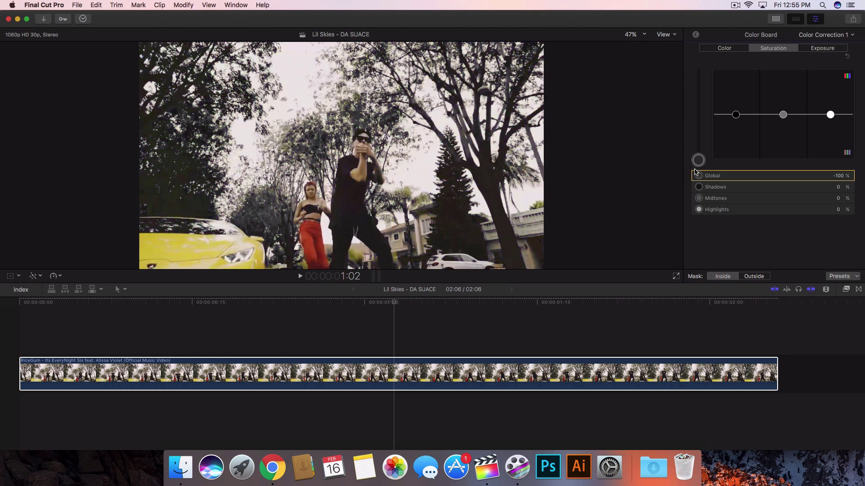
pyautogui.press('Delete')
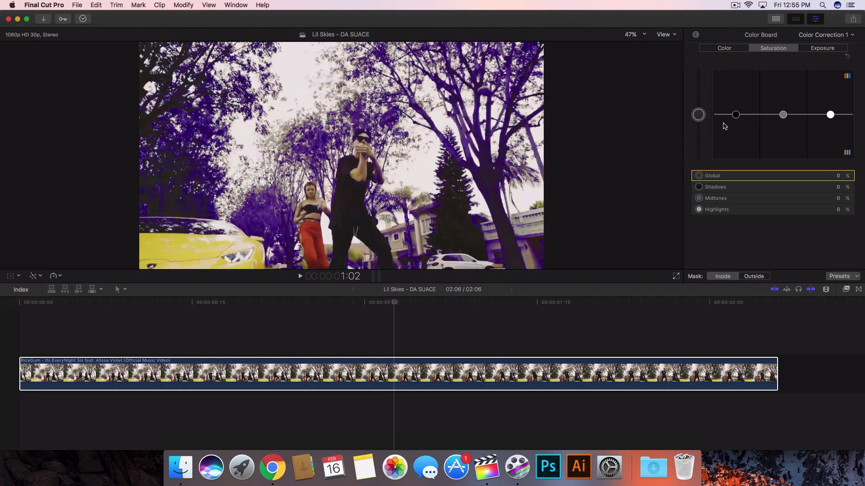
pyautogui.moveTo(701, 115)
pyautogui.mouseDown()
pyautogui.moveTo(699, 128)
pyautogui.moveTo(698, 93)
pyautogui.moveTo(698, 115)
pyautogui.mouseUp()
pyautogui.moveTo(738, 116)
pyautogui.mouseDown()
pyautogui.moveTo(737, 123)
pyautogui.moveTo(736, 102)
pyautogui.moveTo(736, 114)
pyautogui.mouseUp()
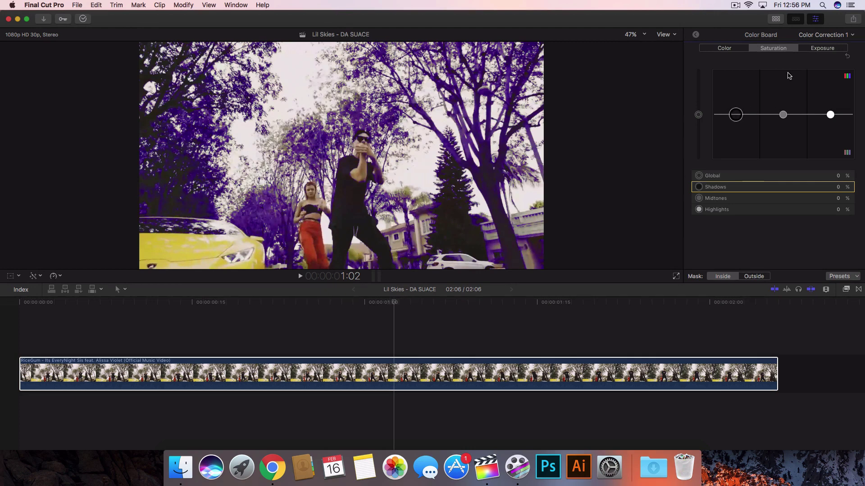
pyautogui.click(819, 47)
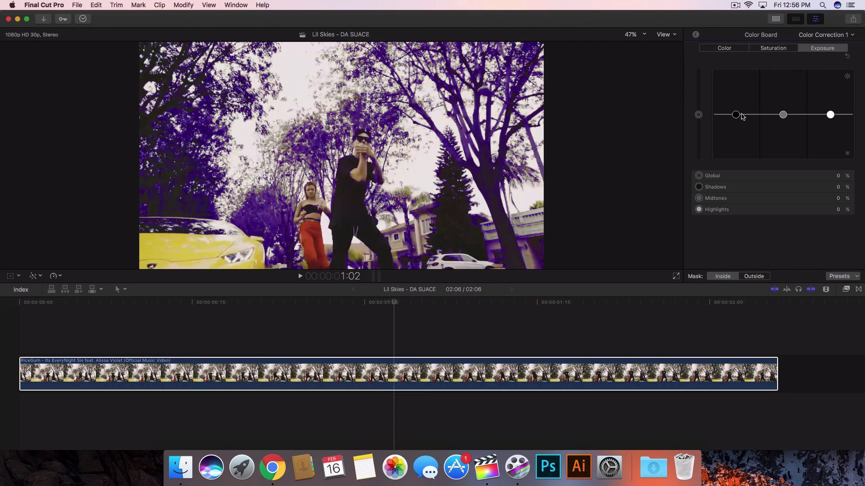
# Set exposure to Shadows -4%, Midtones 11%, Highlights 5%, then switch Color Correction 1 off to compare
pyautogui.moveTo(737, 115)
pyautogui.mouseDown()
pyautogui.moveTo(736, 105)
pyautogui.moveTo(738, 119)
pyautogui.mouseUp()
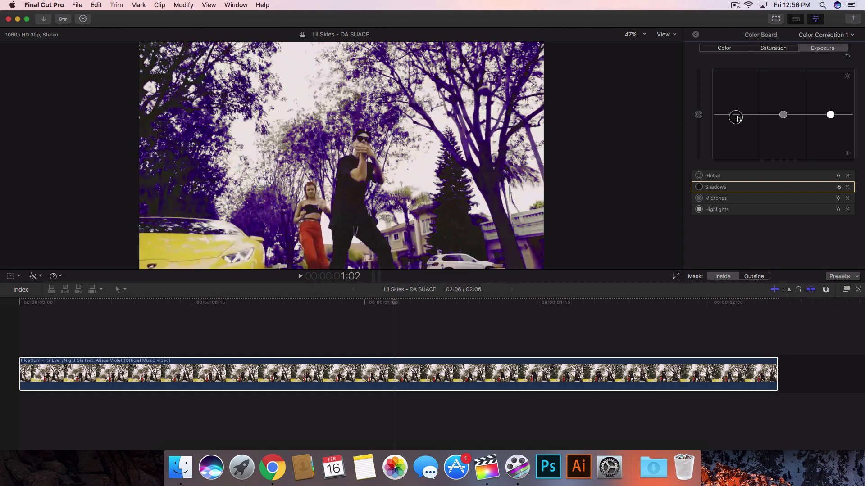
pyautogui.moveTo(783, 116); pyautogui.dragTo(828, 114)
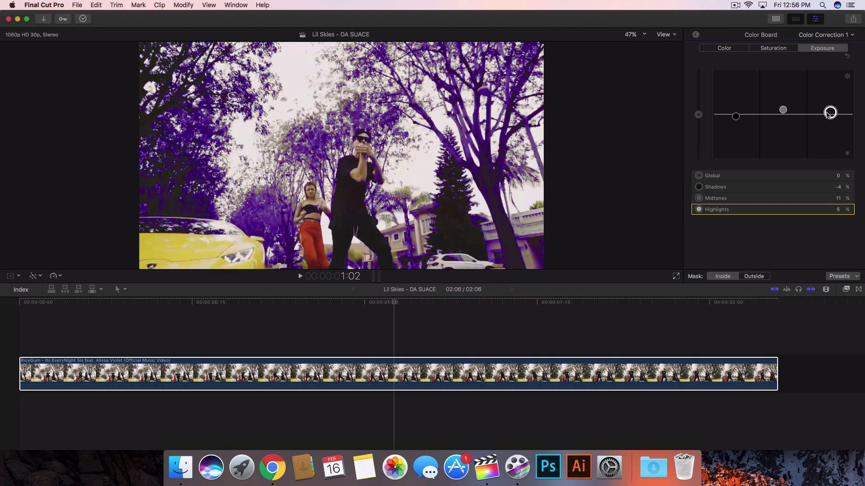
pyautogui.click(697, 37)
pyautogui.click(691, 74)
# Toggle Color Correction 1 off and back on, then play the clip to preview the purple trees
pyautogui.click(692, 73)
pyautogui.click(692, 73)
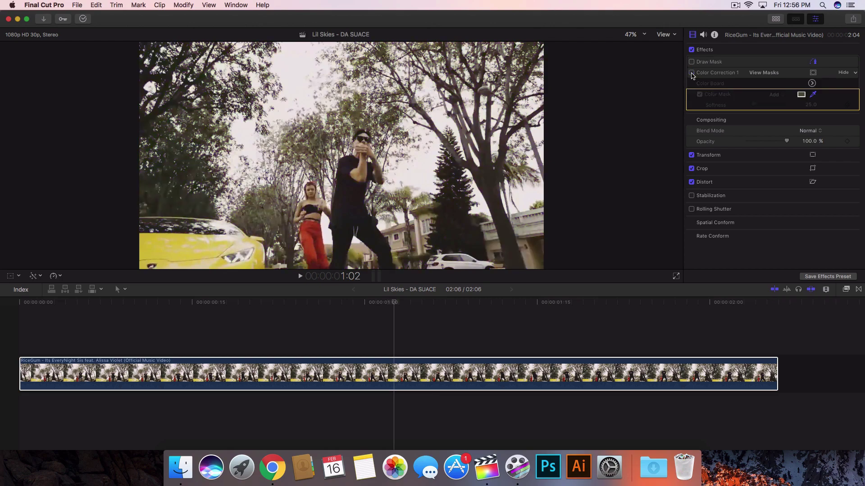
pyautogui.click(692, 73)
pyautogui.click(180, 373)
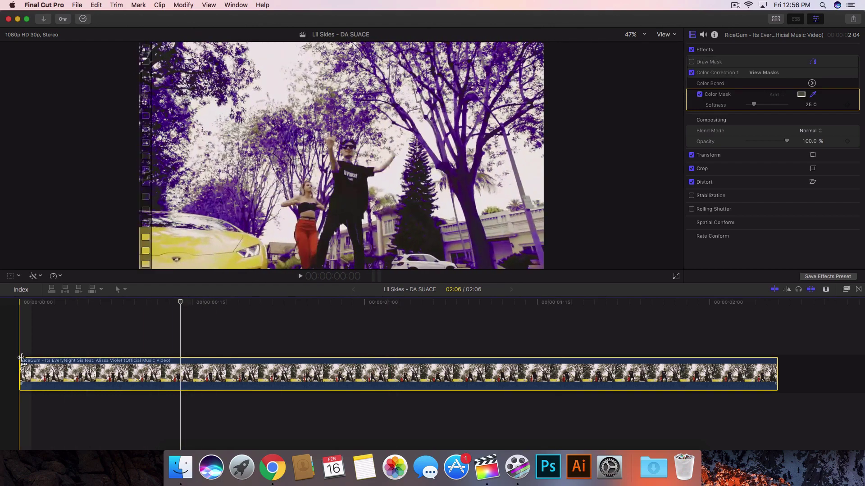
pyautogui.press('space')
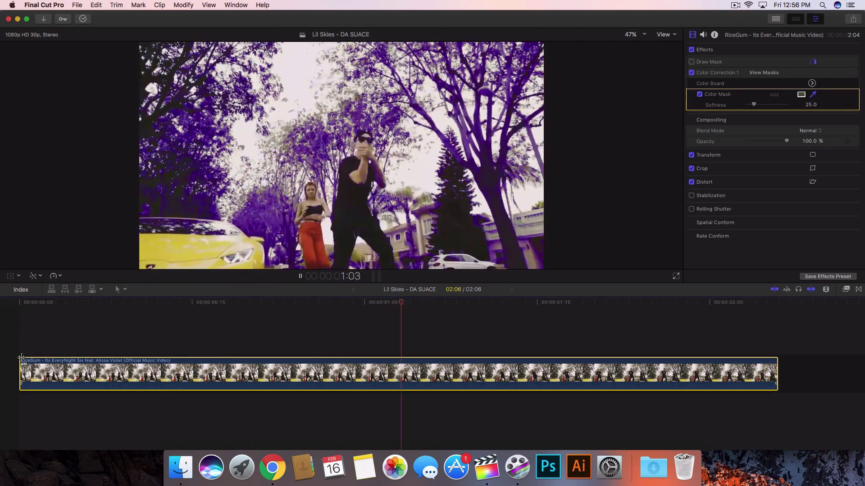
pyautogui.click(36, 360)
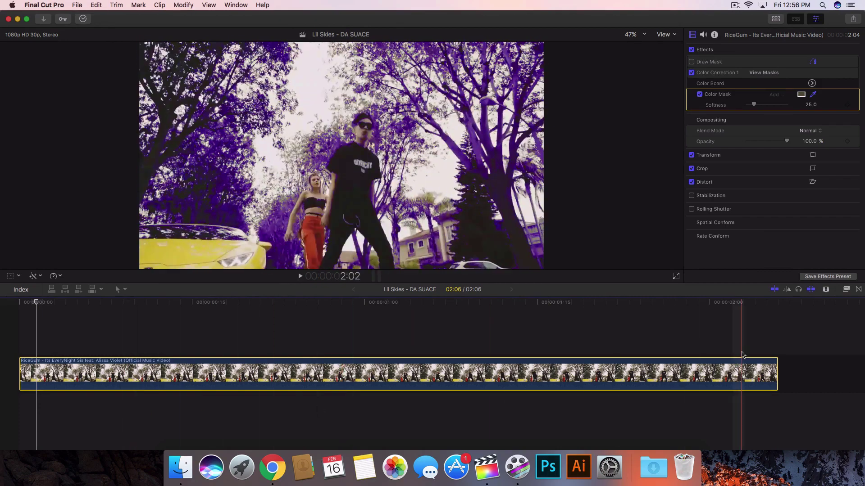
# Paste a second copy of the RiceGum clip at the end of the first
pyautogui.click(778, 352)
pyautogui.press('super+v')
pyautogui.hotkey('shift', 'z')
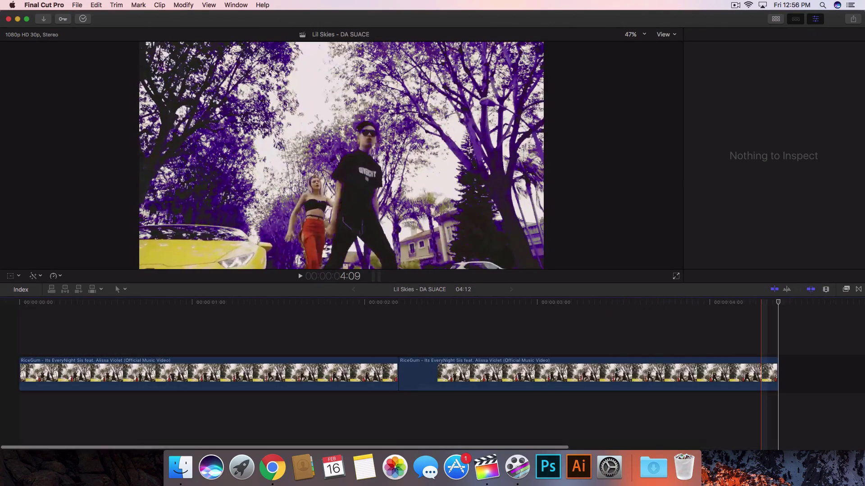
# Stack the clip copy above the original at the start and switch off the lower clip's effects
pyautogui.moveTo(510, 374); pyautogui.dragTo(131, 373)
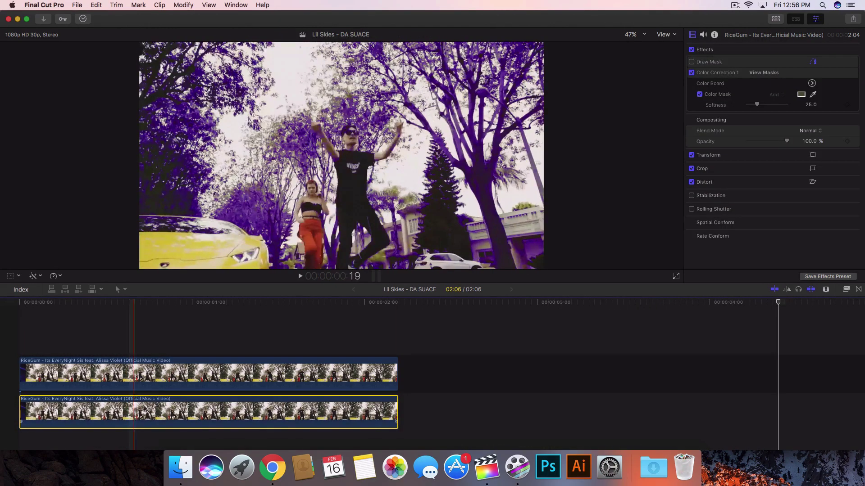
pyautogui.press('v')
pyautogui.click(341, 403)
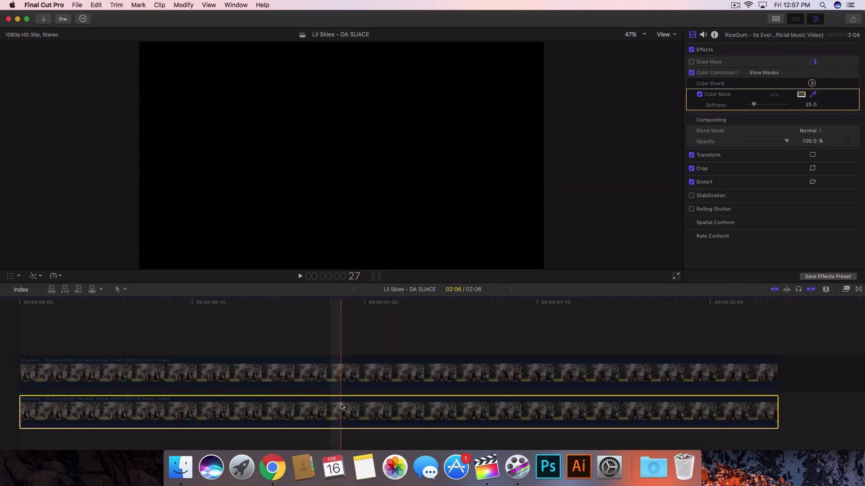
pyautogui.press('v')
pyautogui.click(310, 411)
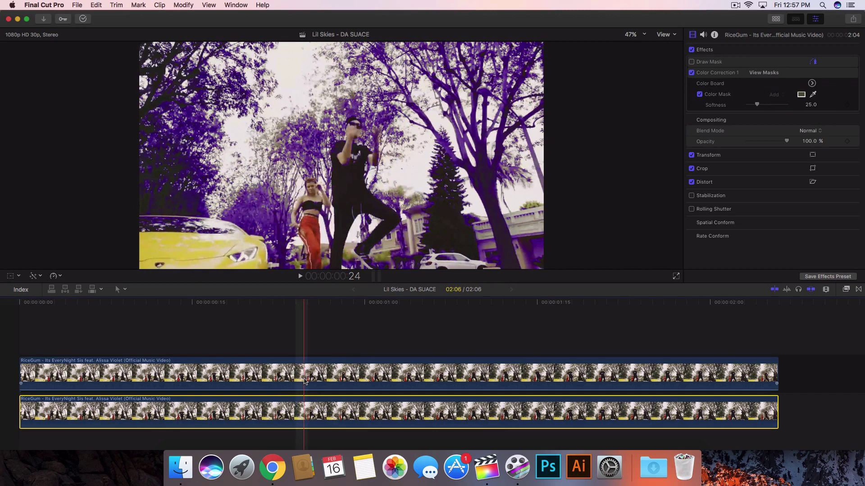
pyautogui.press('space')
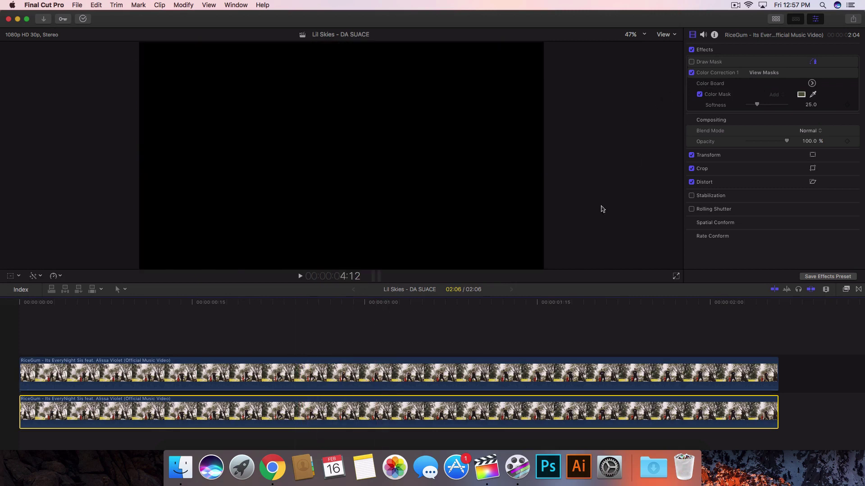
pyautogui.click(692, 50)
# Compare with the top clip disabled, re-enable it, and open the Effects browser from the timeline start
pyautogui.click(448, 369)
pyautogui.press('v')
pyautogui.click(302, 412)
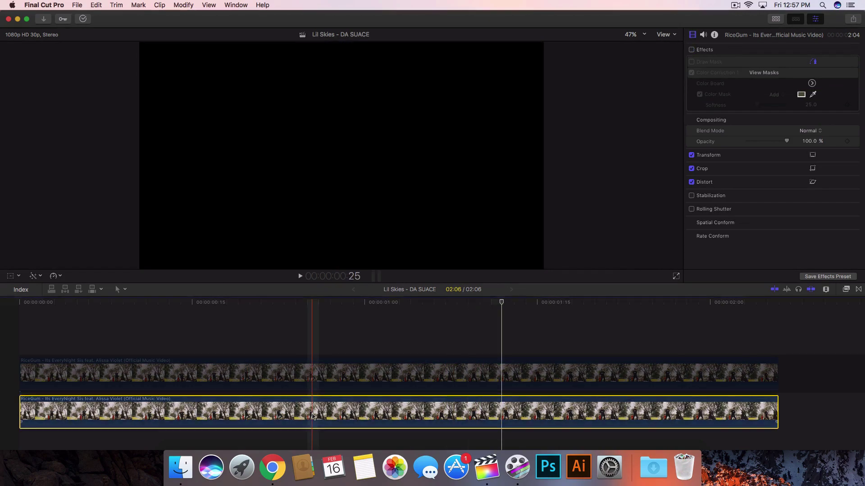
pyautogui.click(319, 385)
pyautogui.press('v')
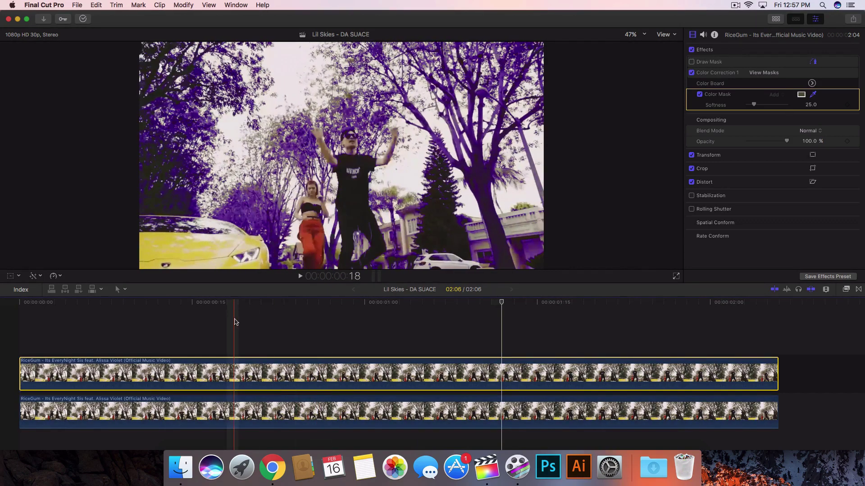
pyautogui.press('Home')
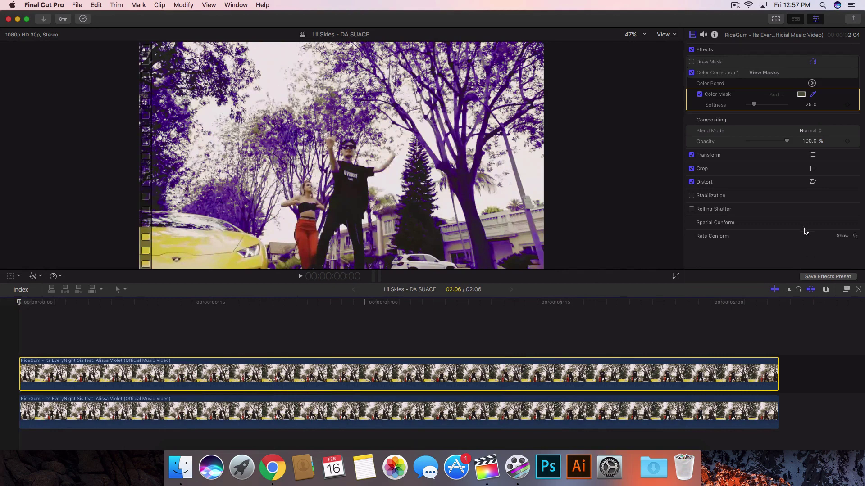
pyautogui.click(845, 291)
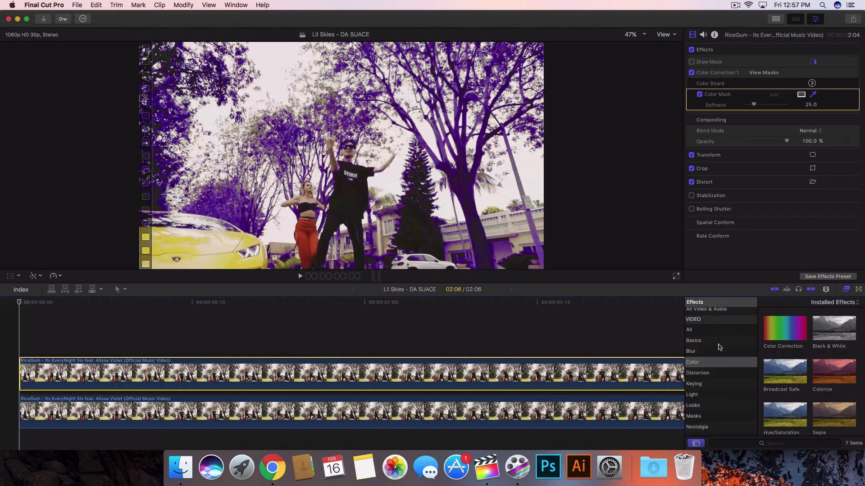
# Search All Video & Audio for 'mask', drop Draw Mask on the top clip, and set the viewer to 25%
pyautogui.click(706, 310)
pyautogui.click(794, 444)
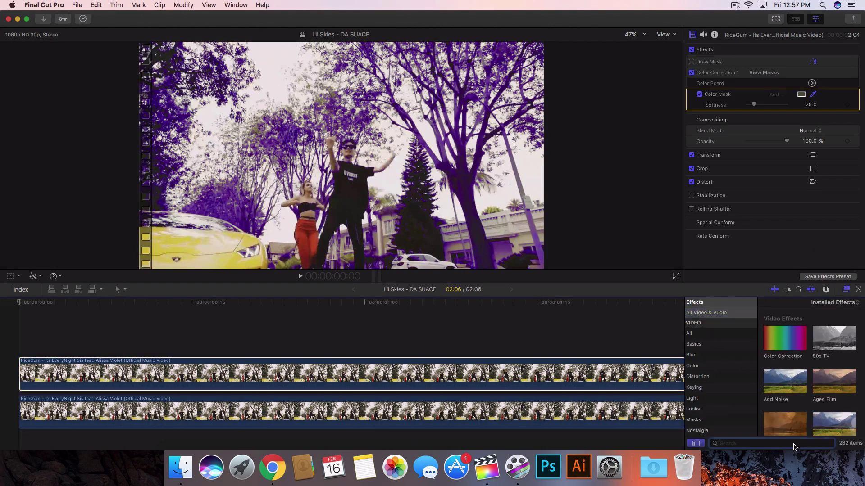
pyautogui.write('mask')
pyautogui.moveTo(785, 328); pyautogui.dragTo(645, 374)
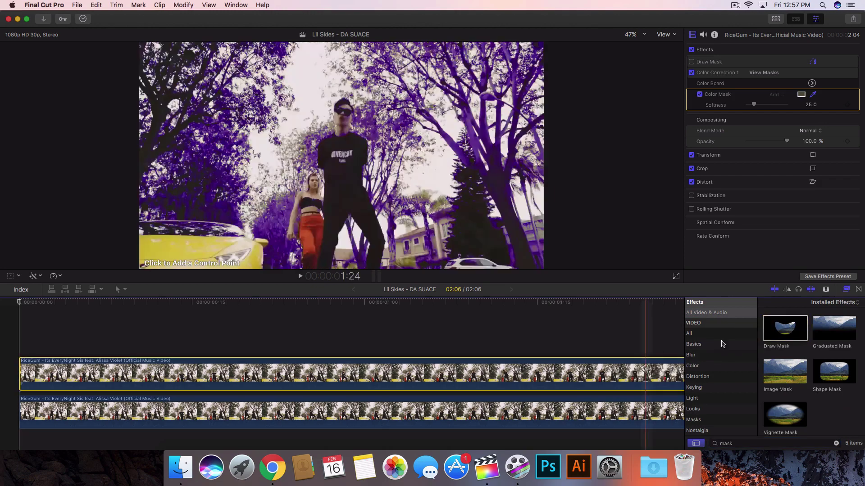
pyautogui.click(843, 291)
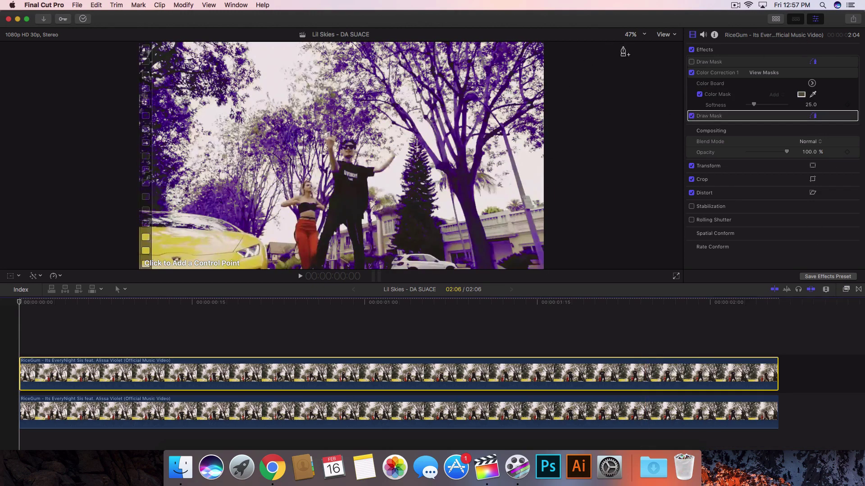
pyautogui.click(632, 34)
pyautogui.click(633, 72)
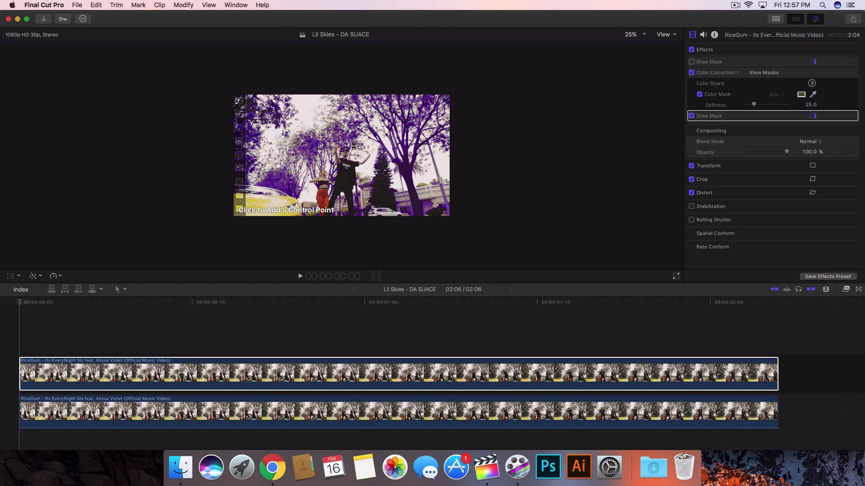
# Draw a Draw Mask shape and narrow it to a thin strip along the frame's left edge
pyautogui.click(343, 91)
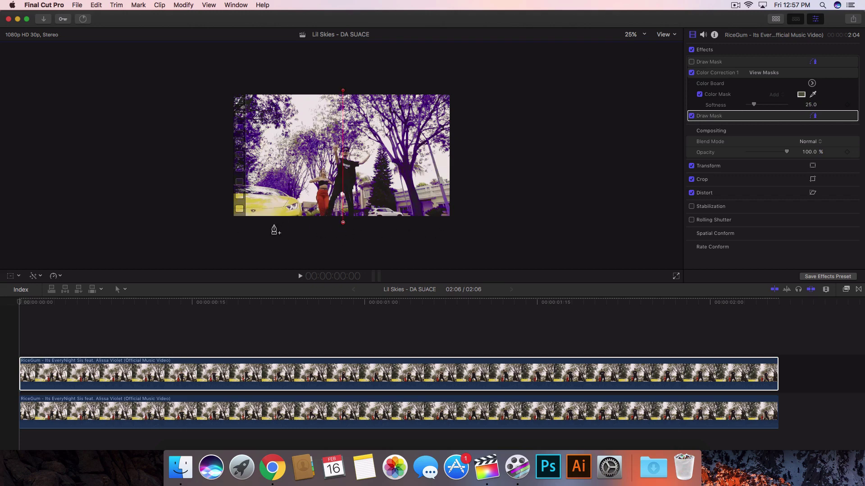
pyautogui.click(227, 221)
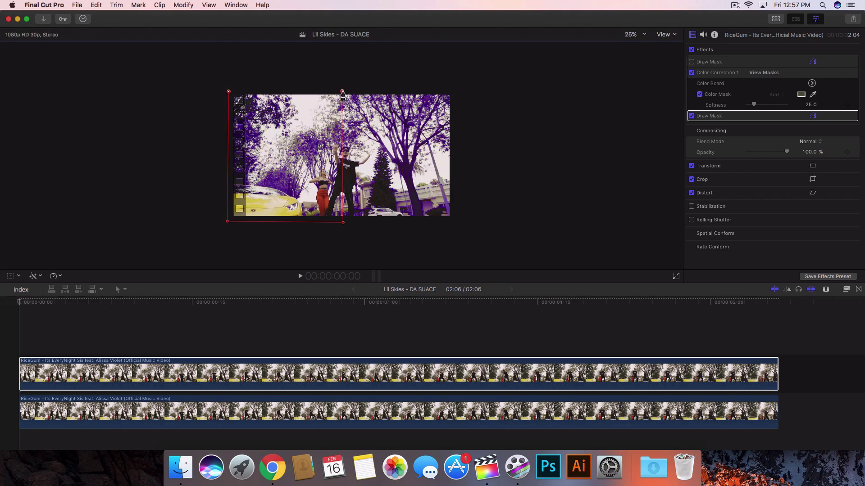
pyautogui.click(343, 91)
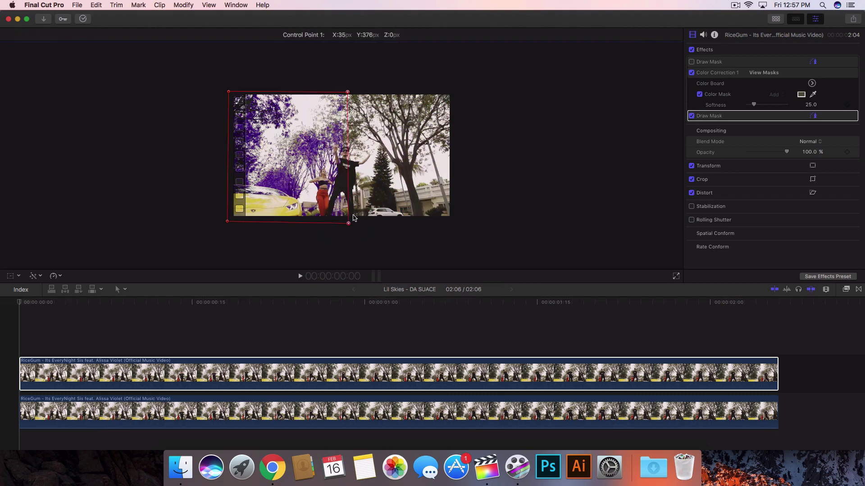
pyautogui.moveTo(344, 218)
pyautogui.mouseDown()
pyautogui.moveTo(346, 208)
pyautogui.moveTo(223, 206)
pyautogui.mouseUp()
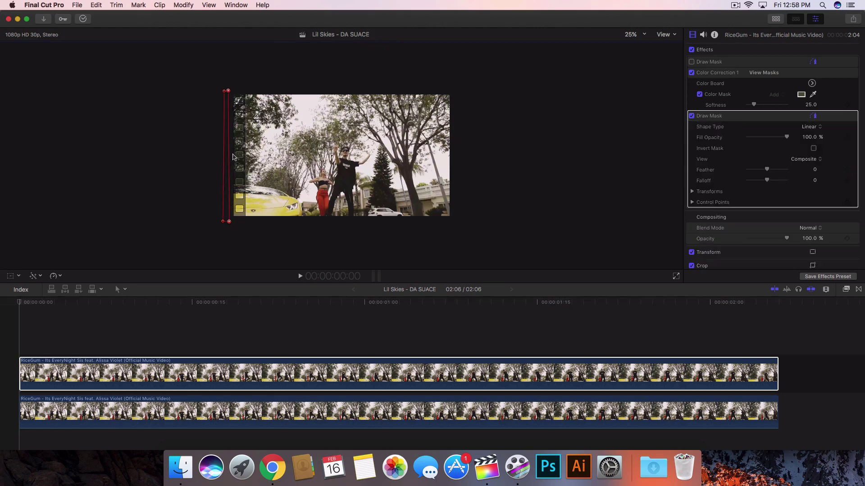
# Keyframe the mask's Control Points at frame 0, then stretch it to full frame around frame 21
pyautogui.click(19, 304)
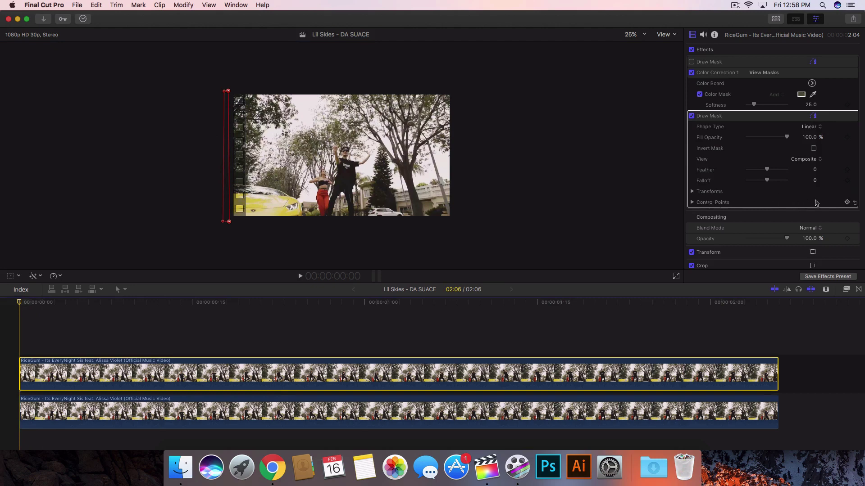
pyautogui.click(847, 202)
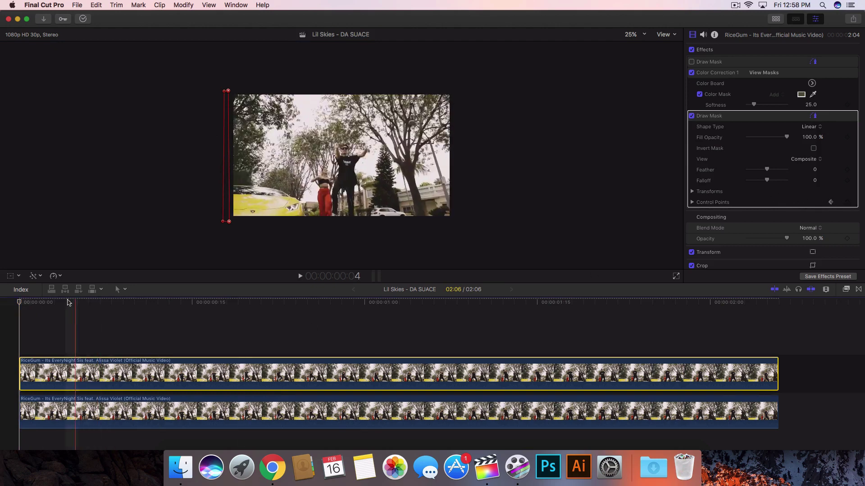
pyautogui.moveTo(83, 302); pyautogui.dragTo(315, 302)
pyautogui.moveTo(230, 210); pyautogui.dragTo(461, 211)
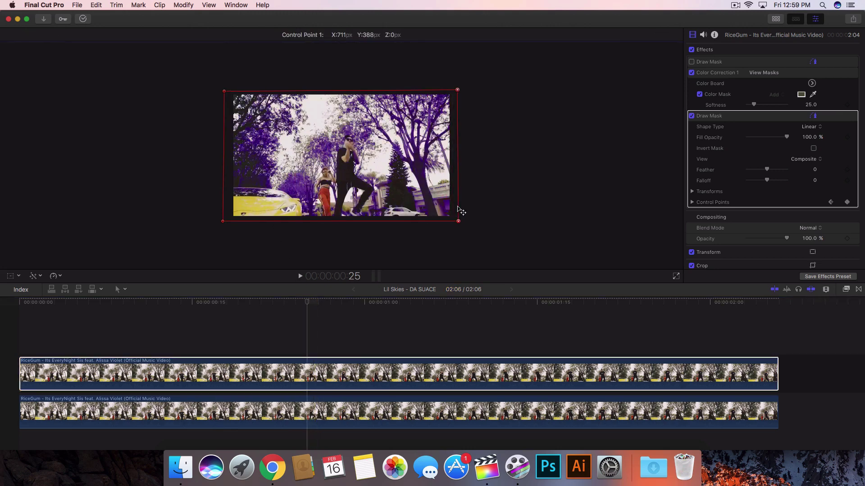
pyautogui.moveTo(306, 302); pyautogui.dragTo(1, 306)
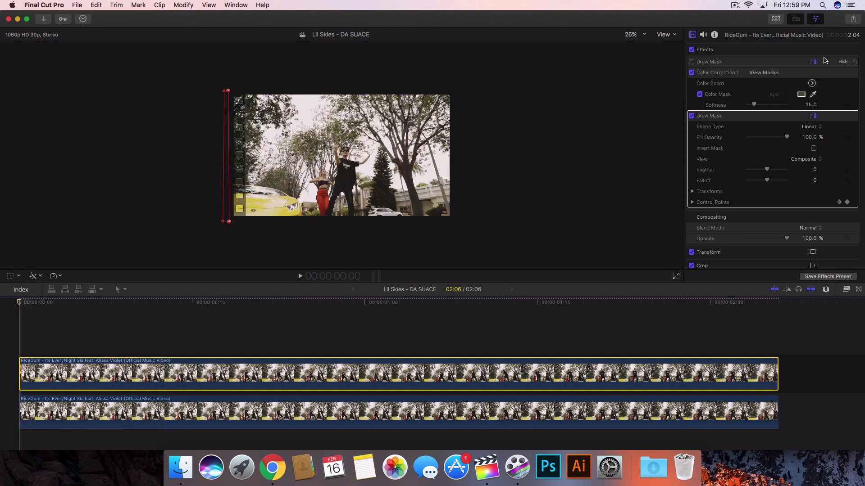
pyautogui.click(817, 20)
pyautogui.click(816, 34)
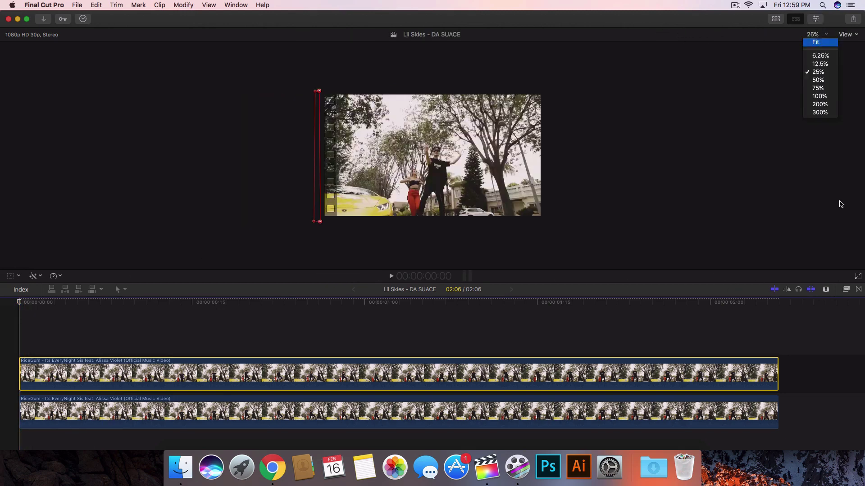
pyautogui.click(815, 40)
pyautogui.press('space')
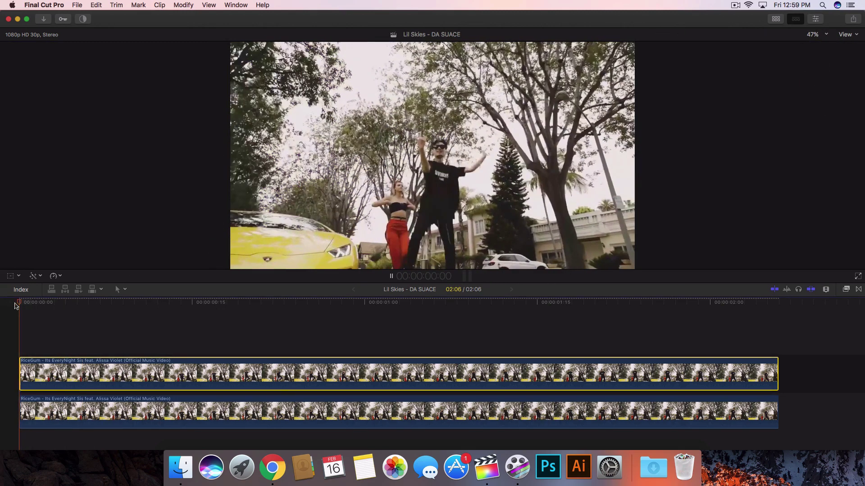
pyautogui.click(7, 303)
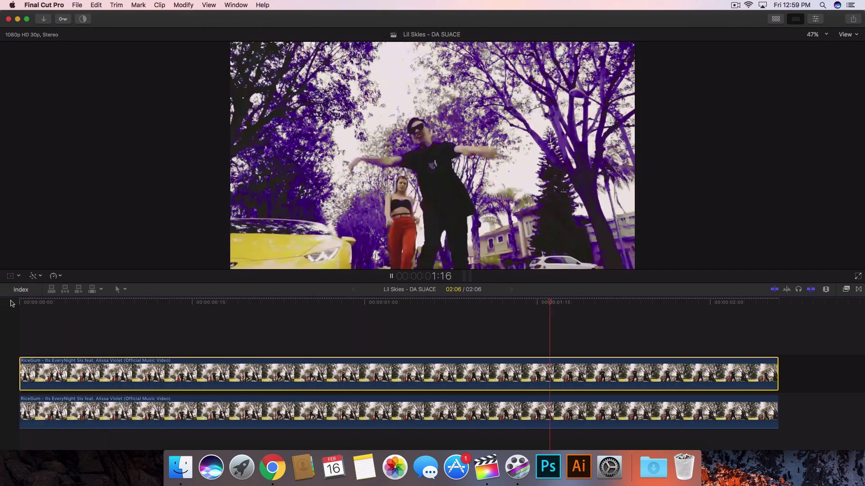
pyautogui.click(31, 303)
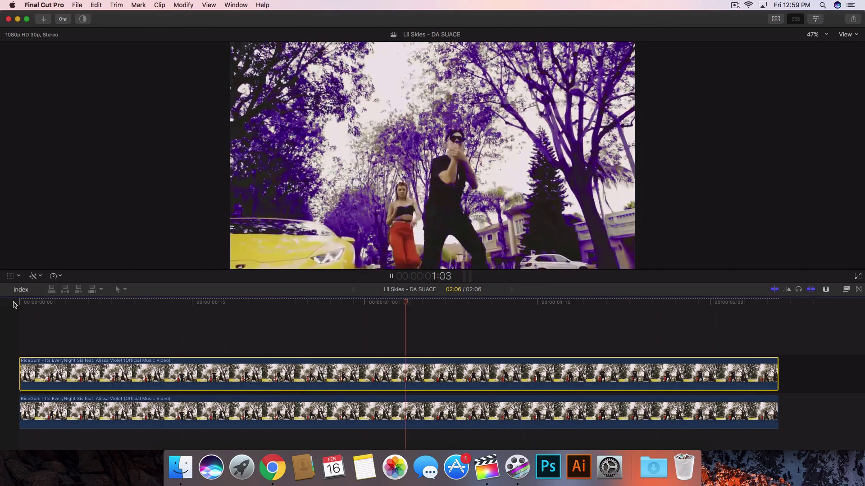
pyautogui.moveTo(96, 303); pyautogui.dragTo(345, 308)
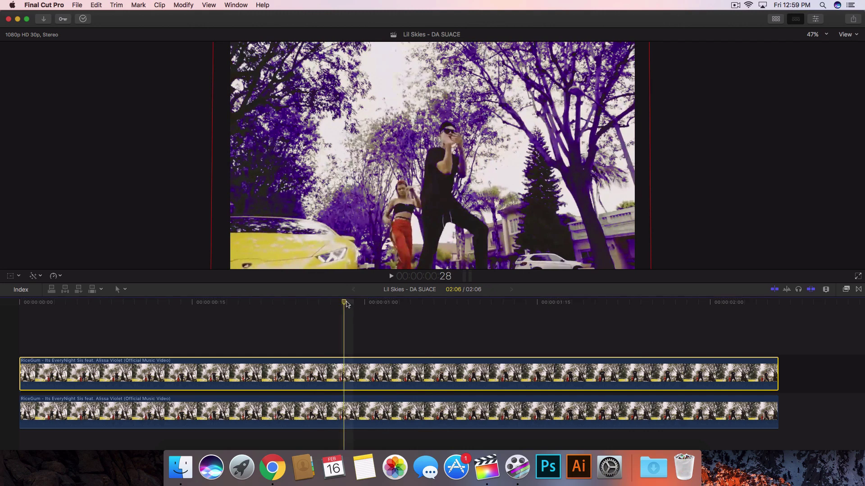
pyautogui.moveTo(346, 305)
pyautogui.mouseDown()
pyautogui.moveTo(23, 304)
pyautogui.moveTo(345, 310)
pyautogui.mouseUp()
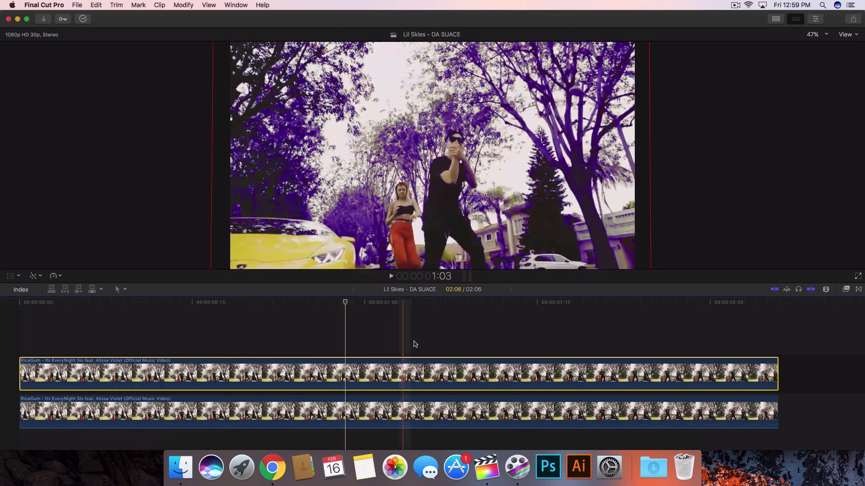
pyautogui.click(227, 305)
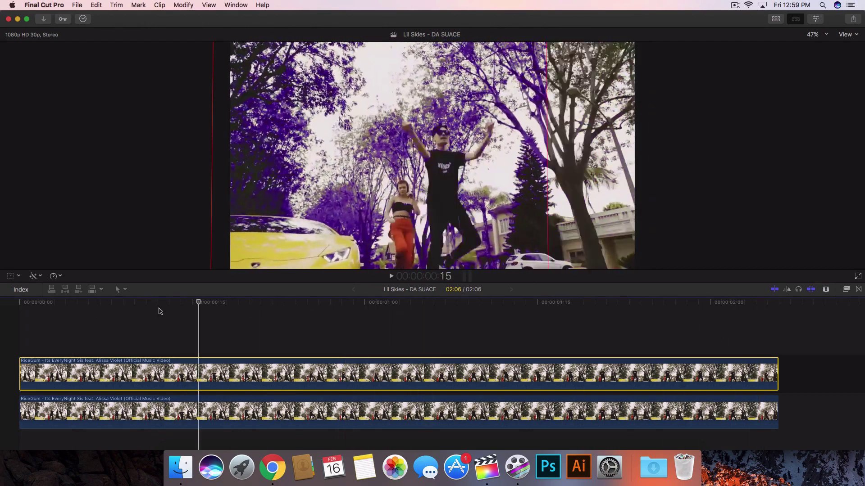
pyautogui.press('space')
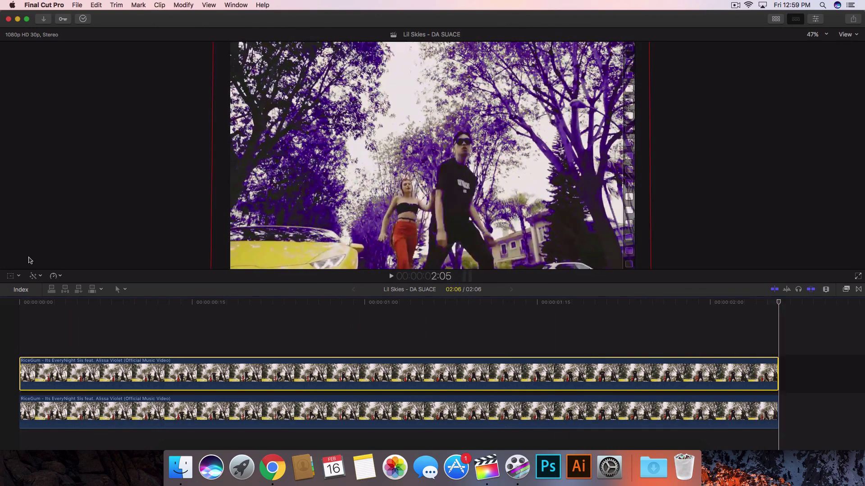
pyautogui.moveTo(87, 305); pyautogui.dragTo(5, 305)
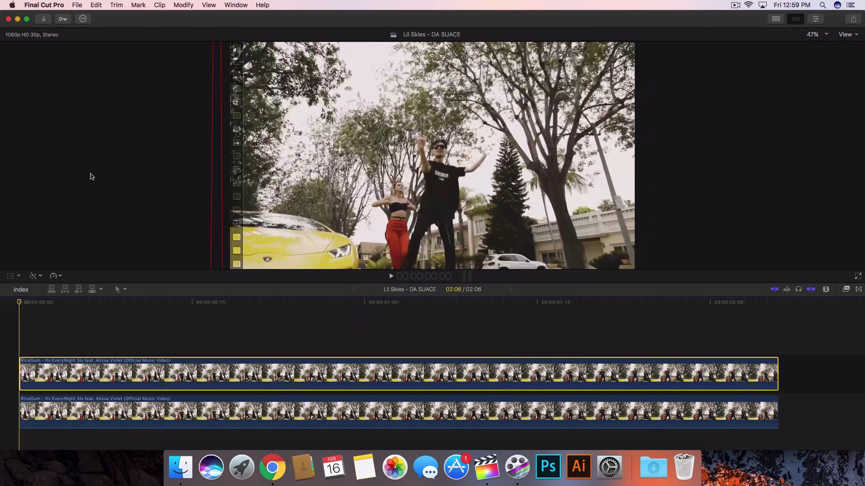